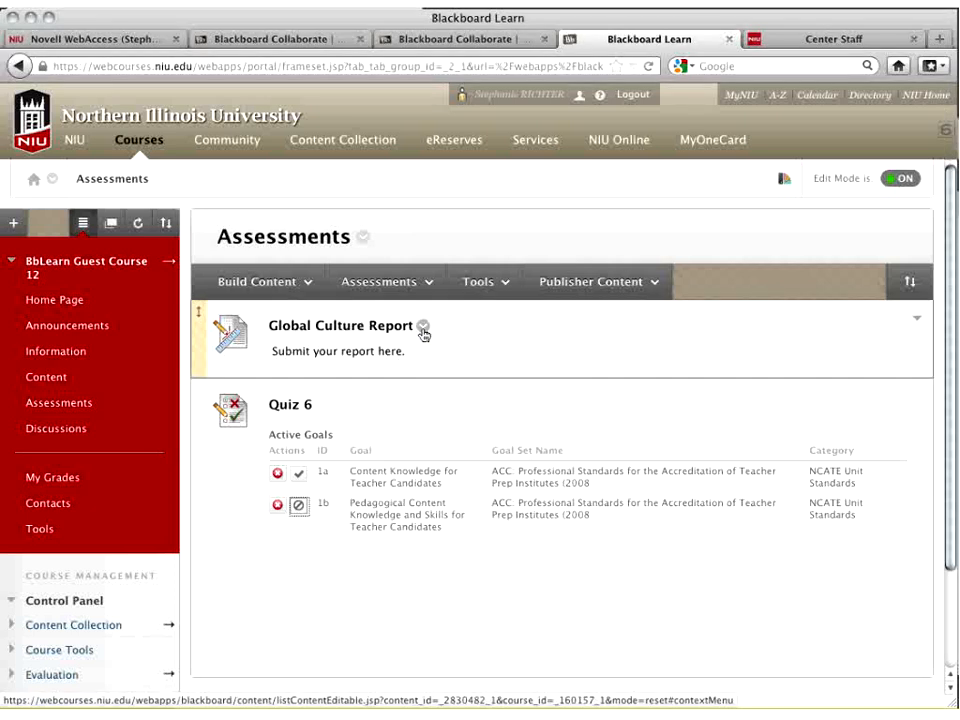
Start adding alignments to Global Culture Report and select goals a, c and e from the System source
click(423, 327)
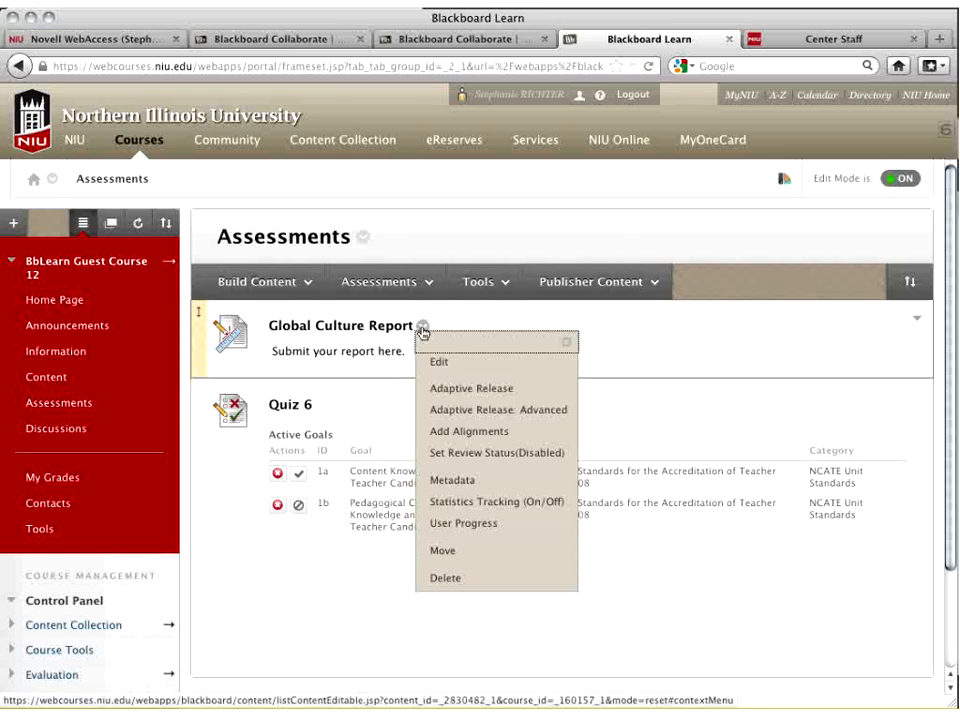
click(473, 441)
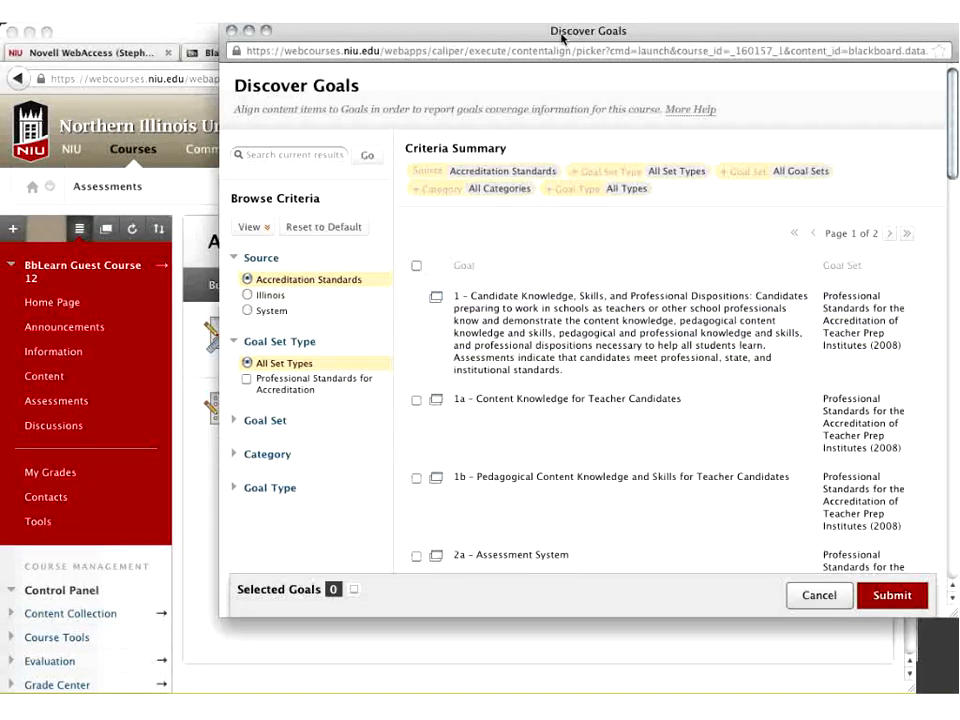
drag(561, 38, 500, 61)
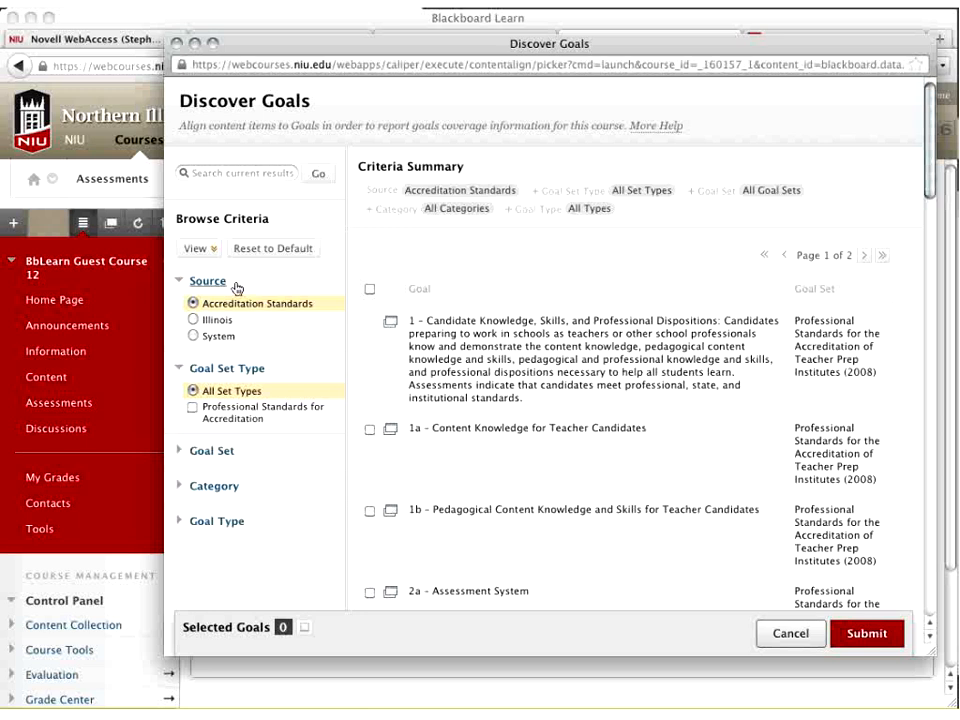
click(194, 337)
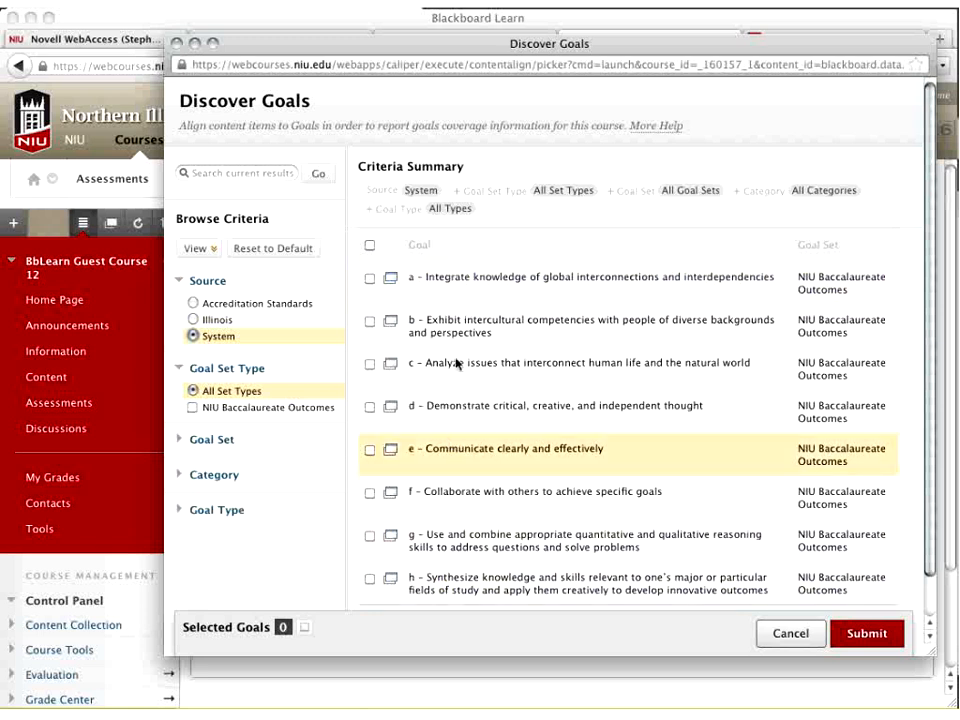
click(368, 279)
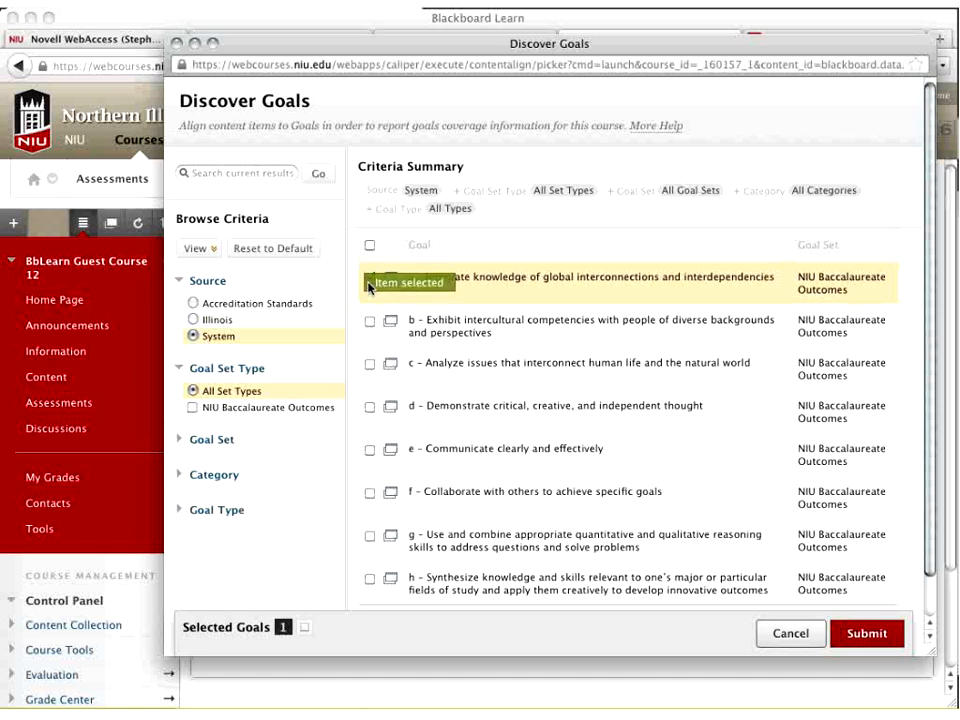
click(370, 365)
click(370, 451)
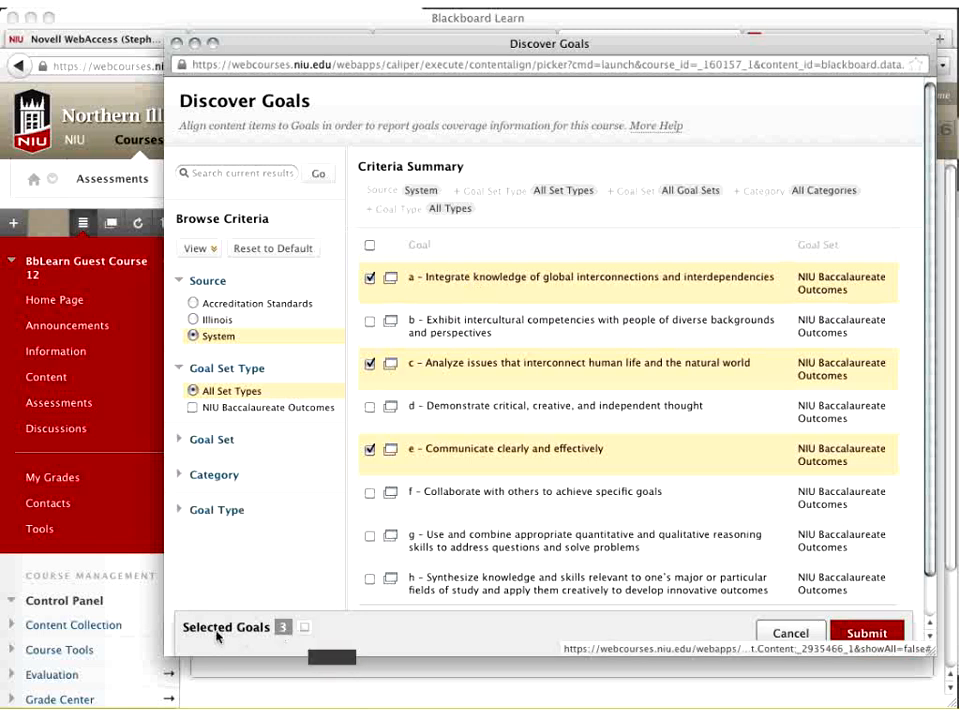
Review the selected goals, remove goal e, Communicate clearly and effectively, and submit the alignments
click(305, 628)
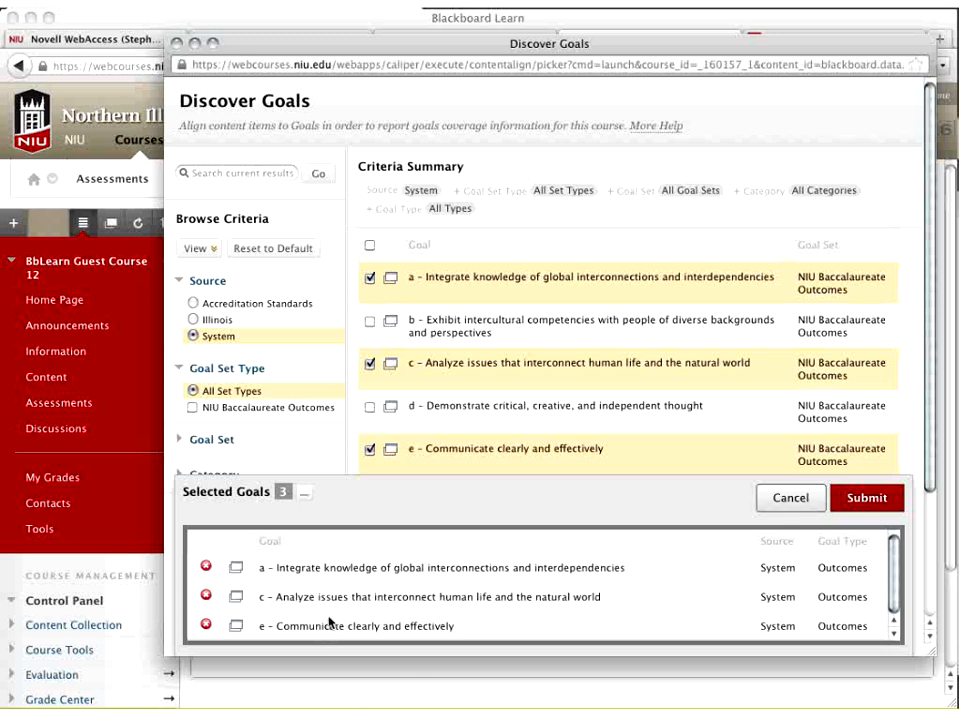
click(237, 575)
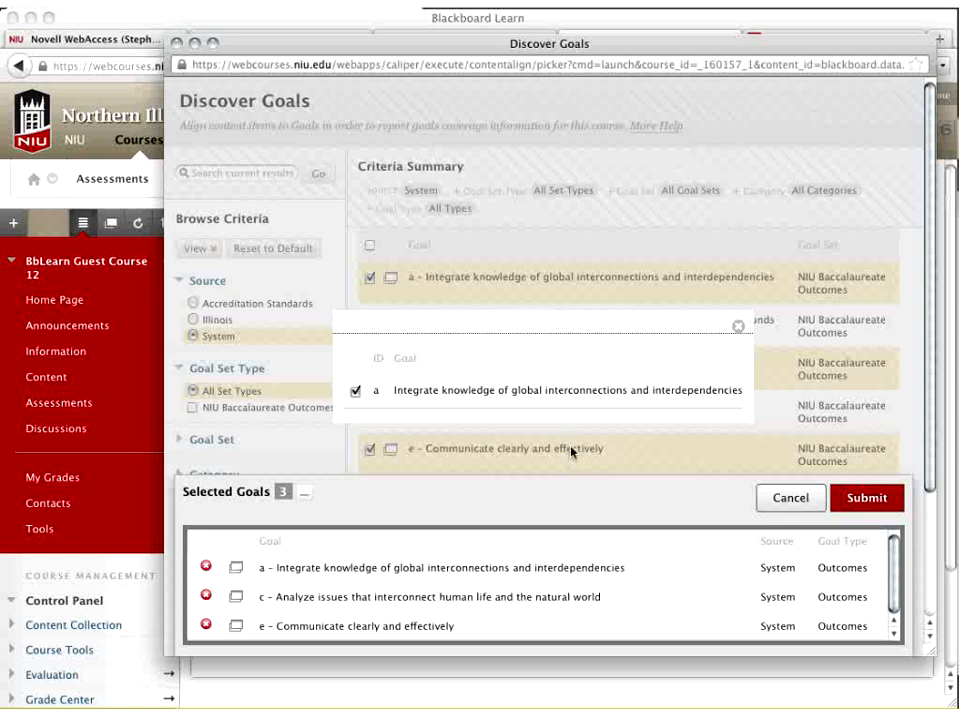
click(737, 330)
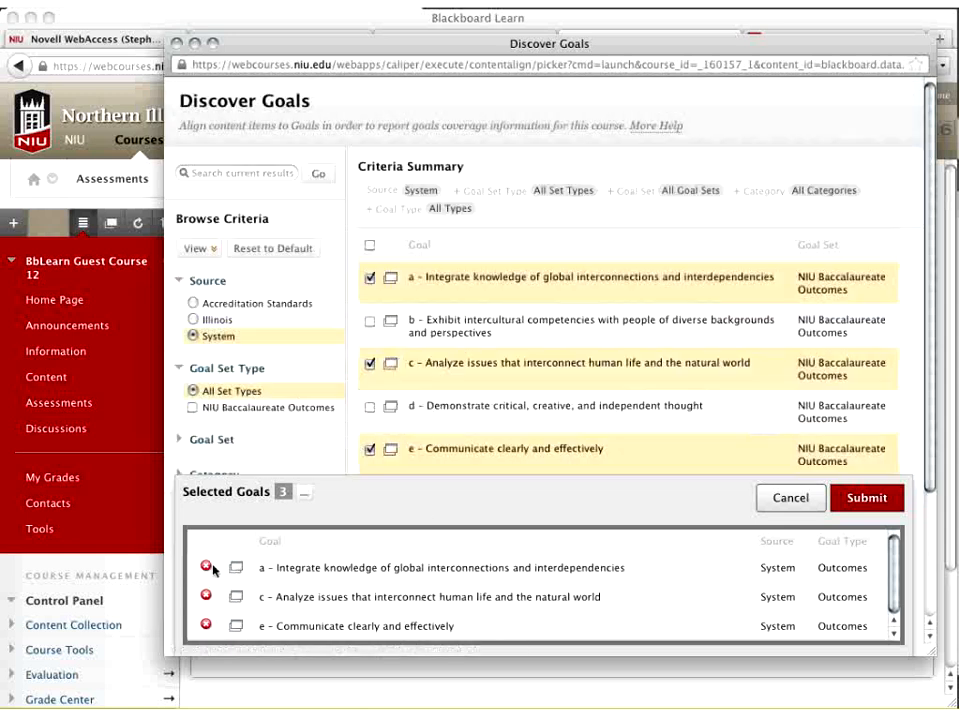
click(206, 626)
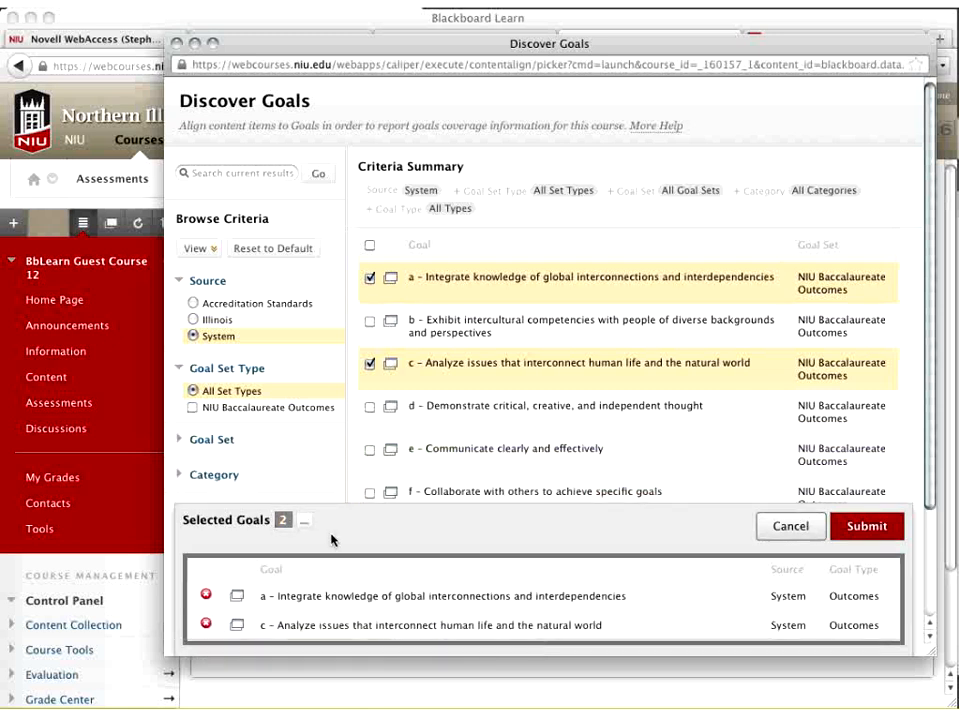
click(864, 529)
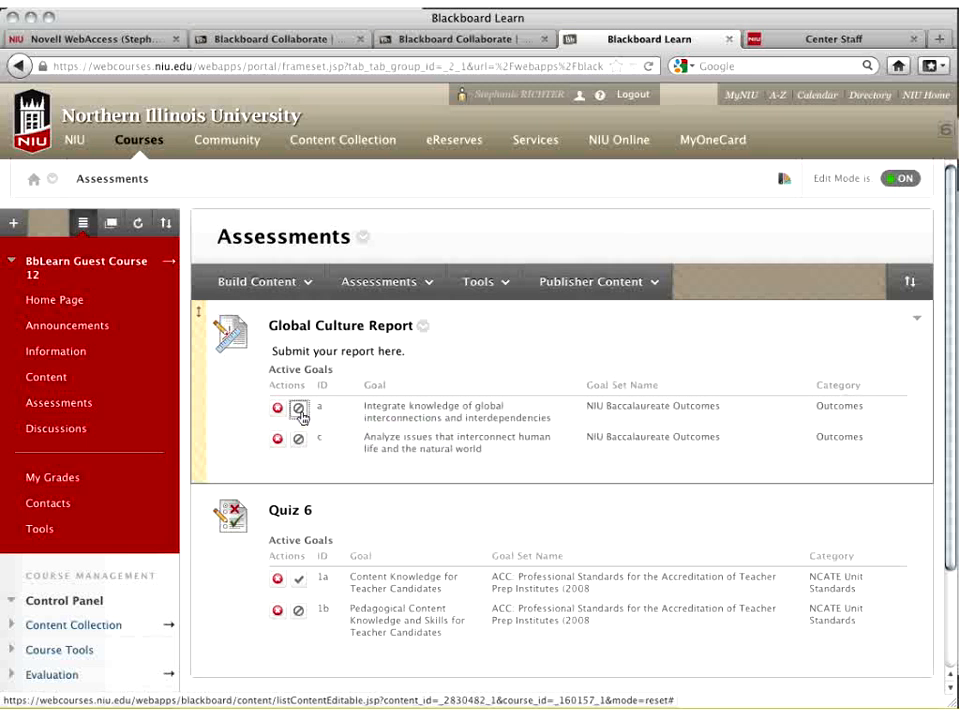
Turn on student visibility for goals a and c of Global Culture Report
click(299, 410)
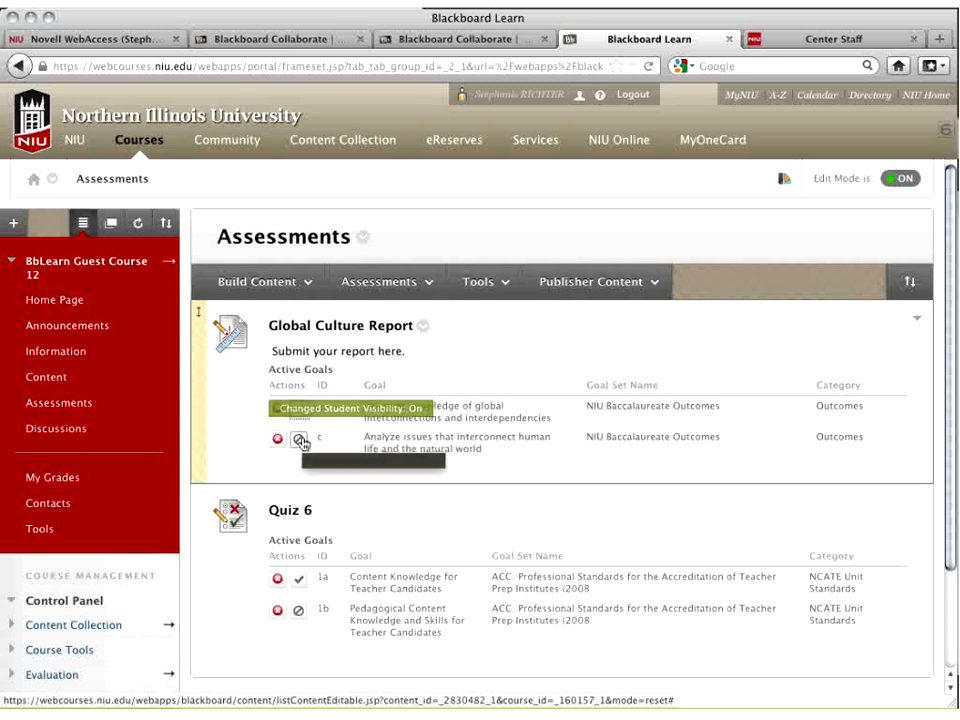
click(299, 441)
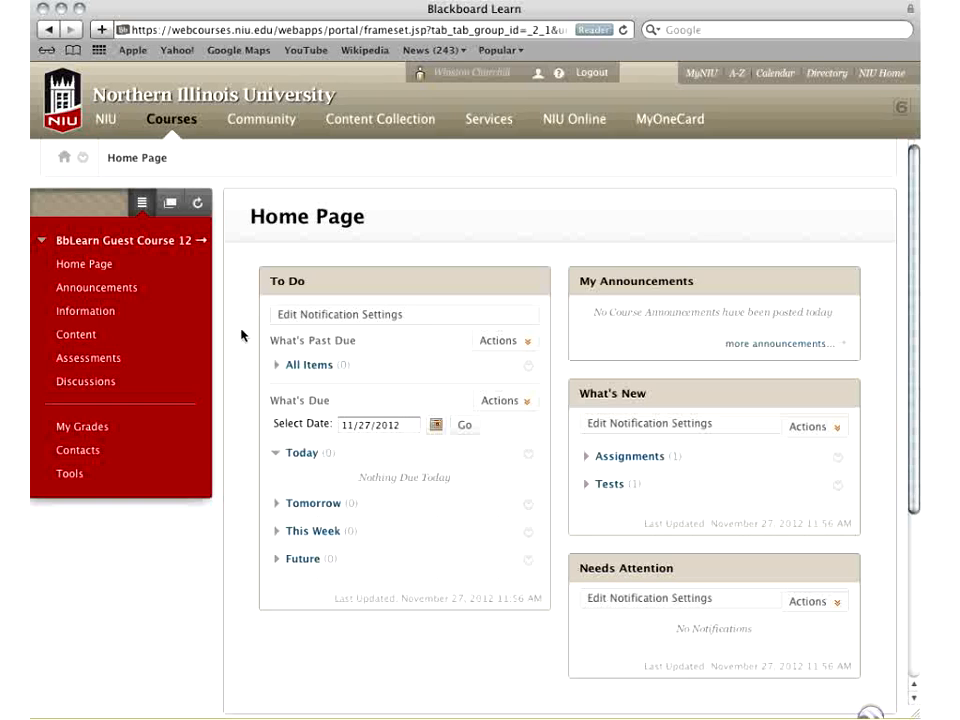
In the student's view, check the goals shown in Assessments and the My Grades alignments of Global Culture Report and Quiz 6
click(73, 359)
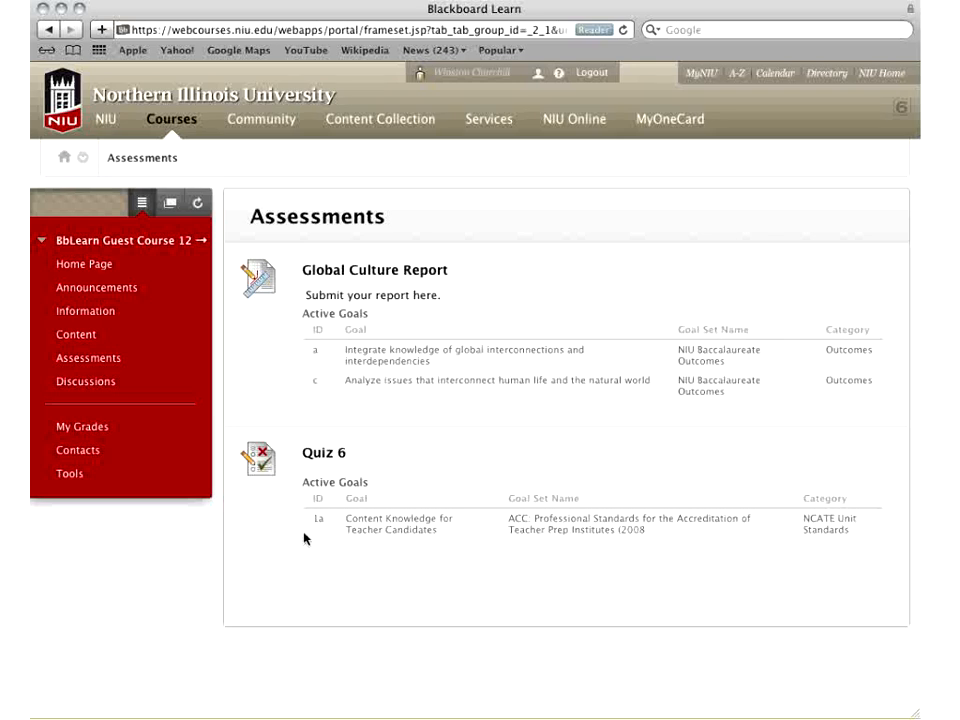
click(85, 428)
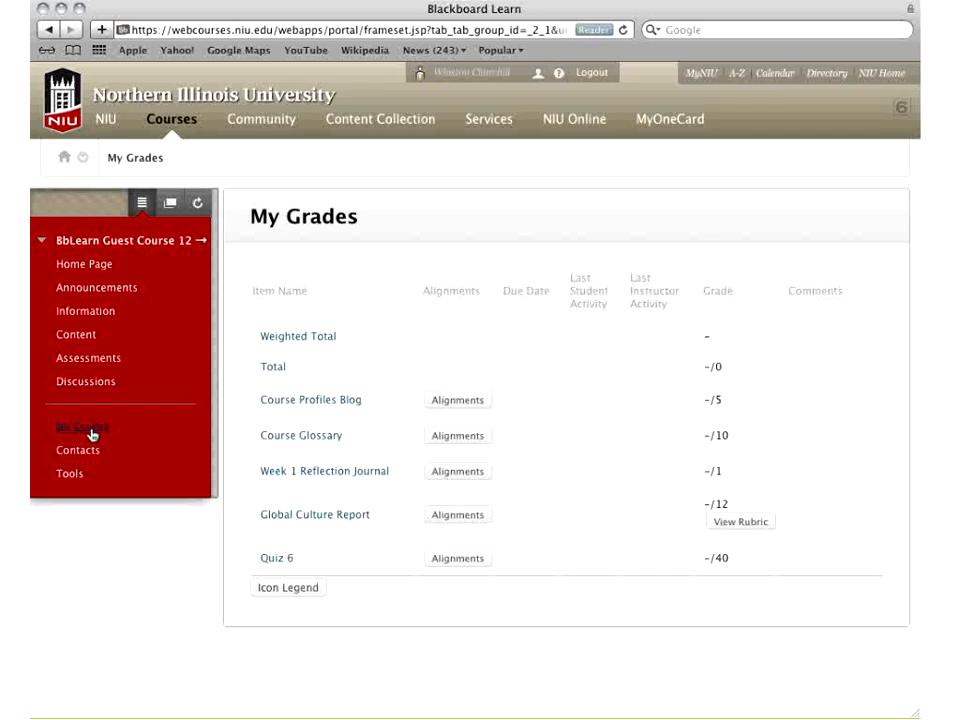
click(463, 516)
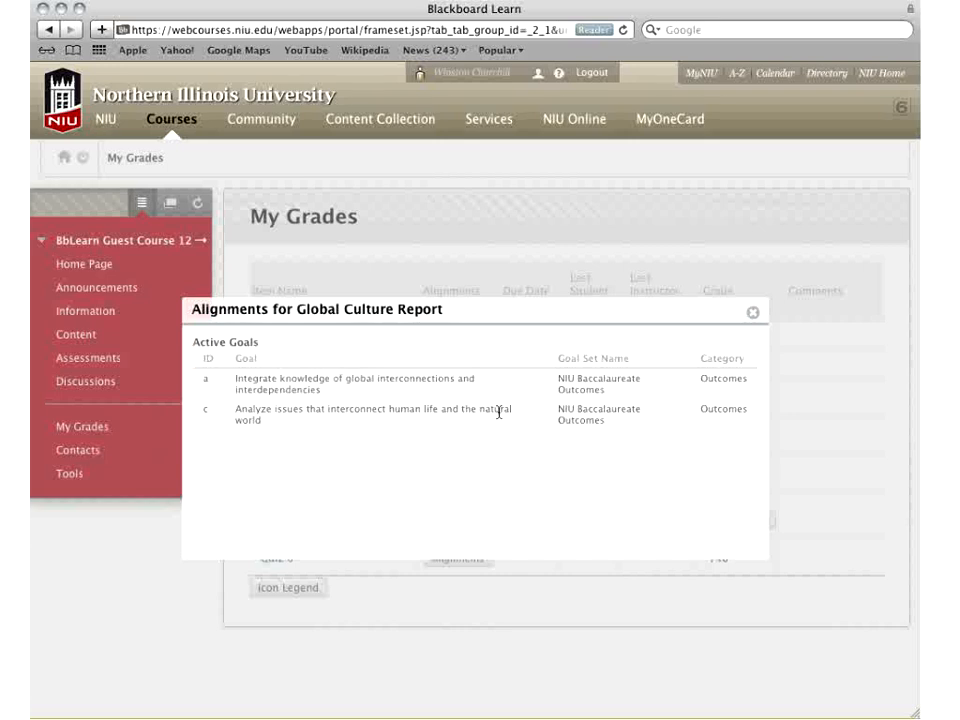
click(754, 315)
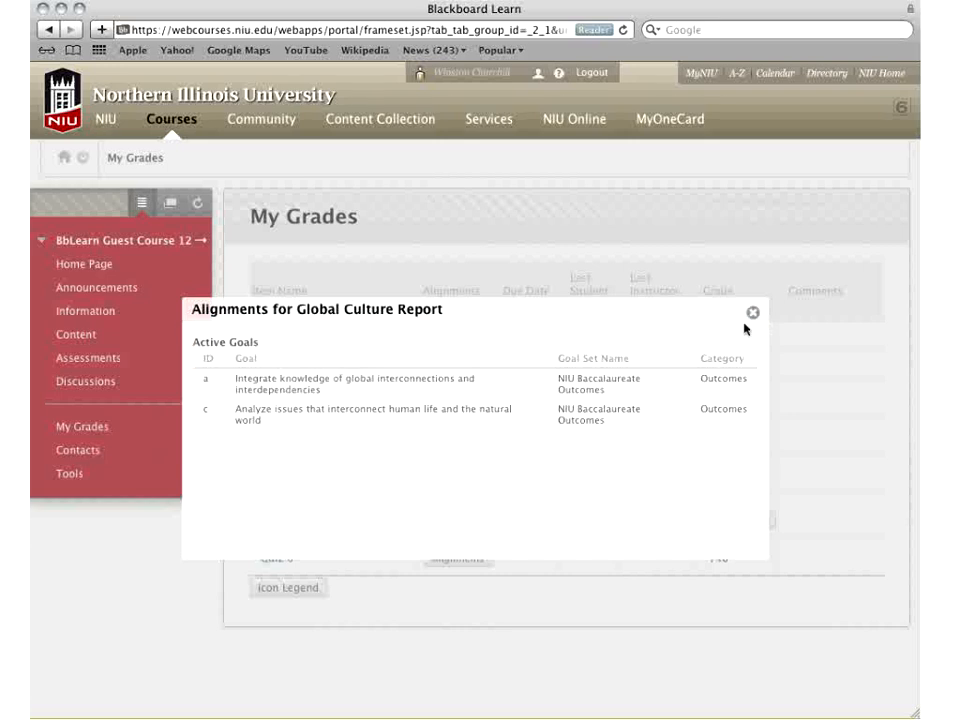
click(463, 558)
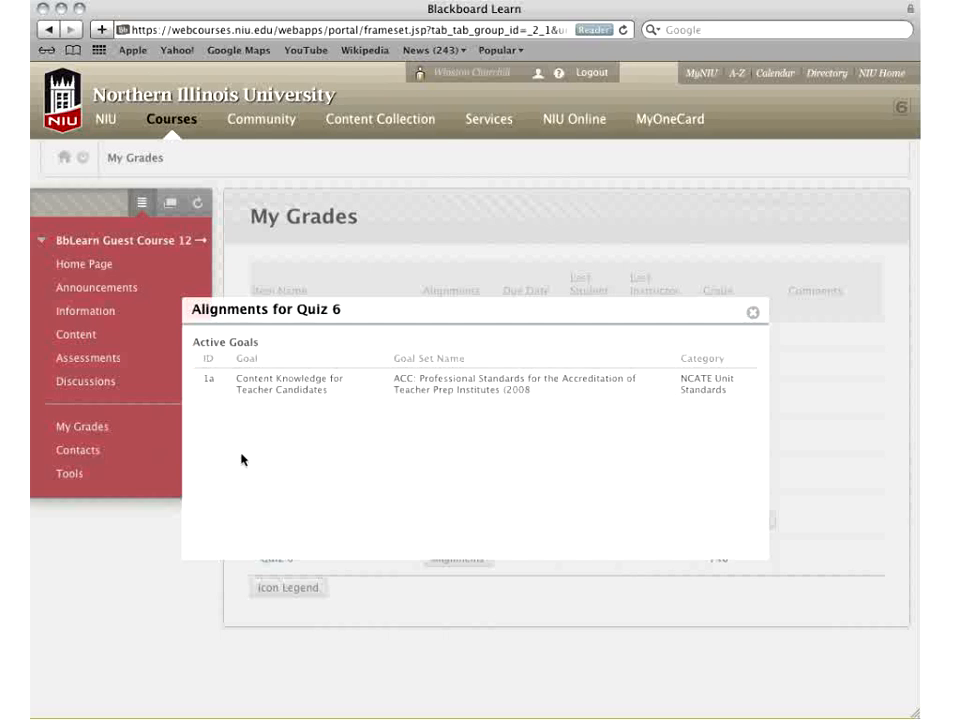
click(753, 315)
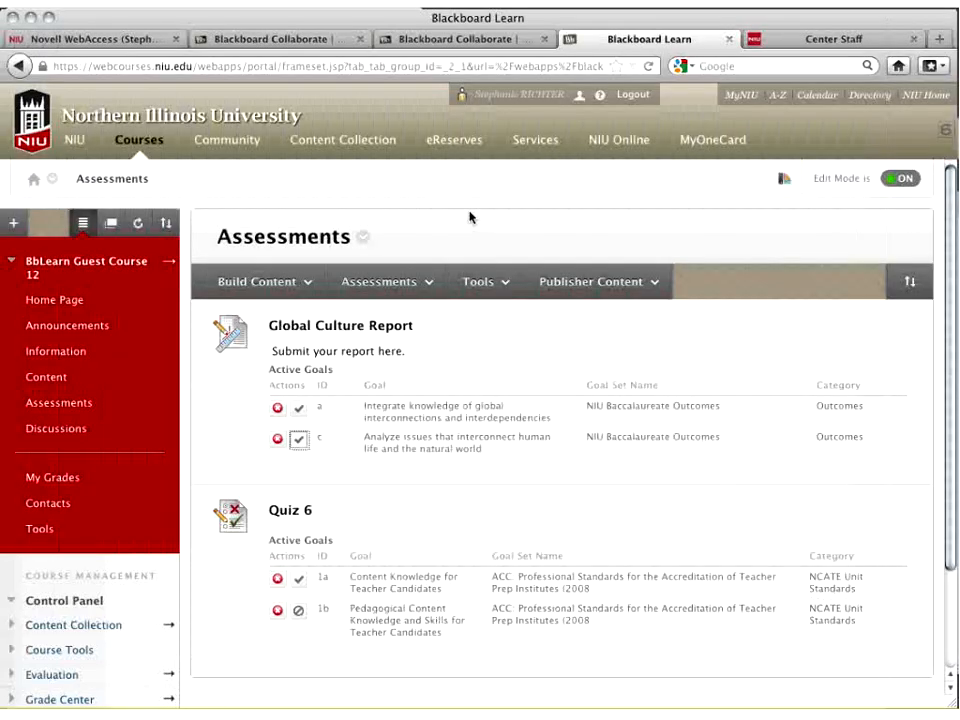
Back in the instructor's view, examine the goals aligned to the Syllabus and Rubrics items on the Information page
scroll(469, 217, down, 3)
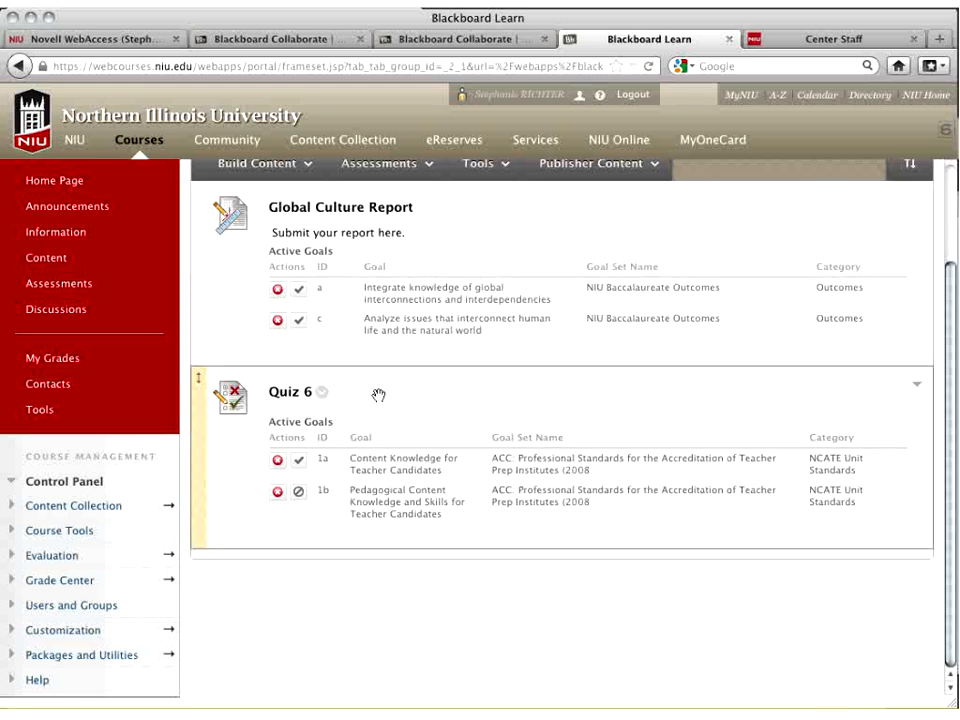
scroll(378, 395, up, 3)
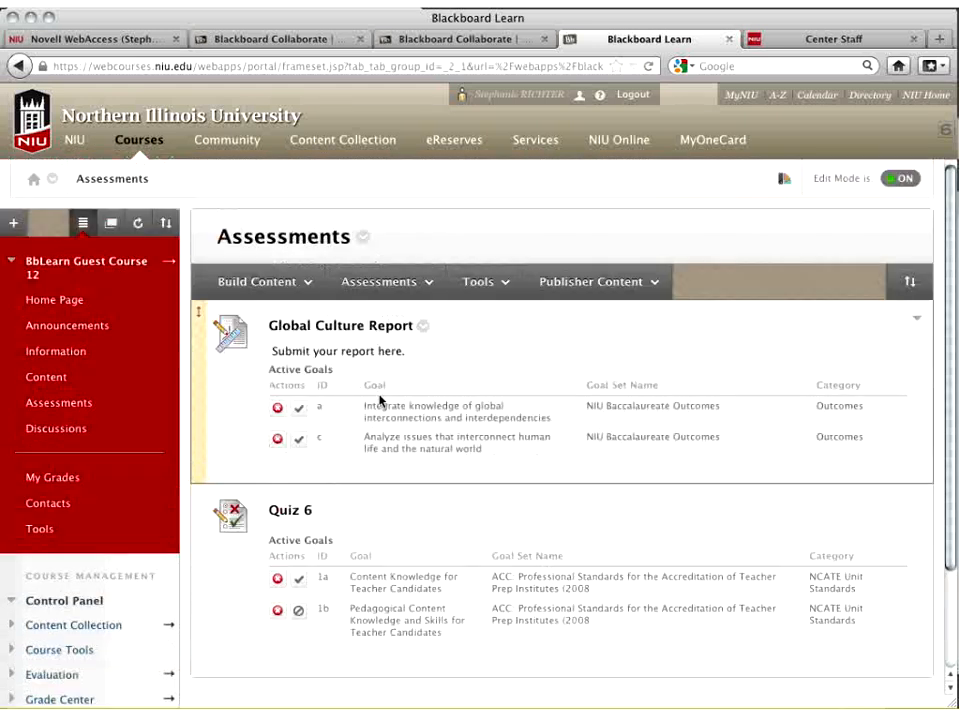
click(63, 356)
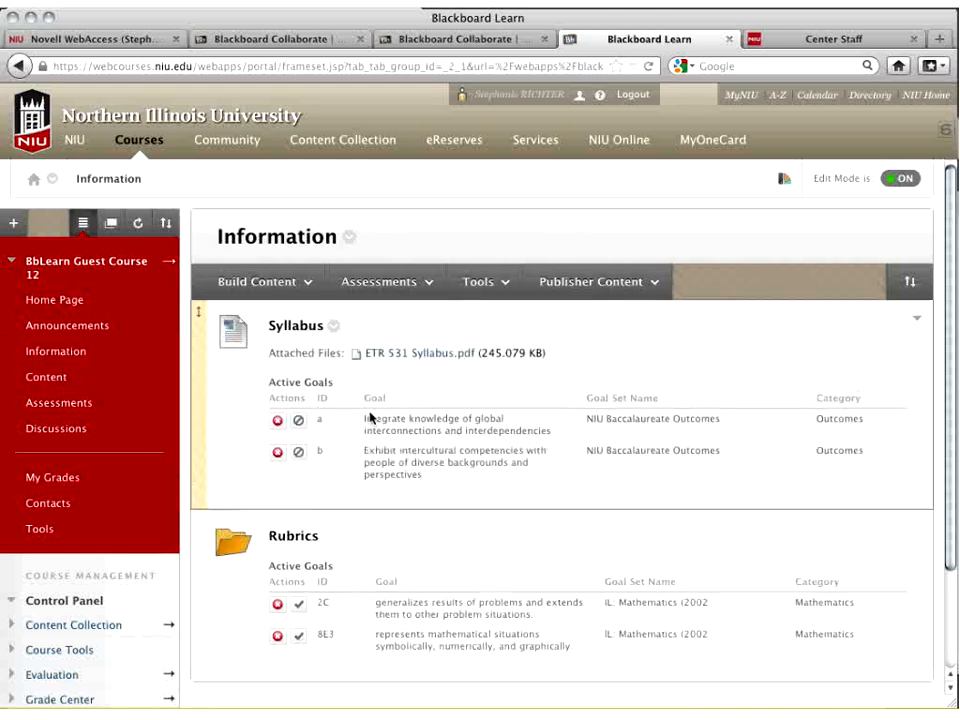
scroll(368, 416, down, 3)
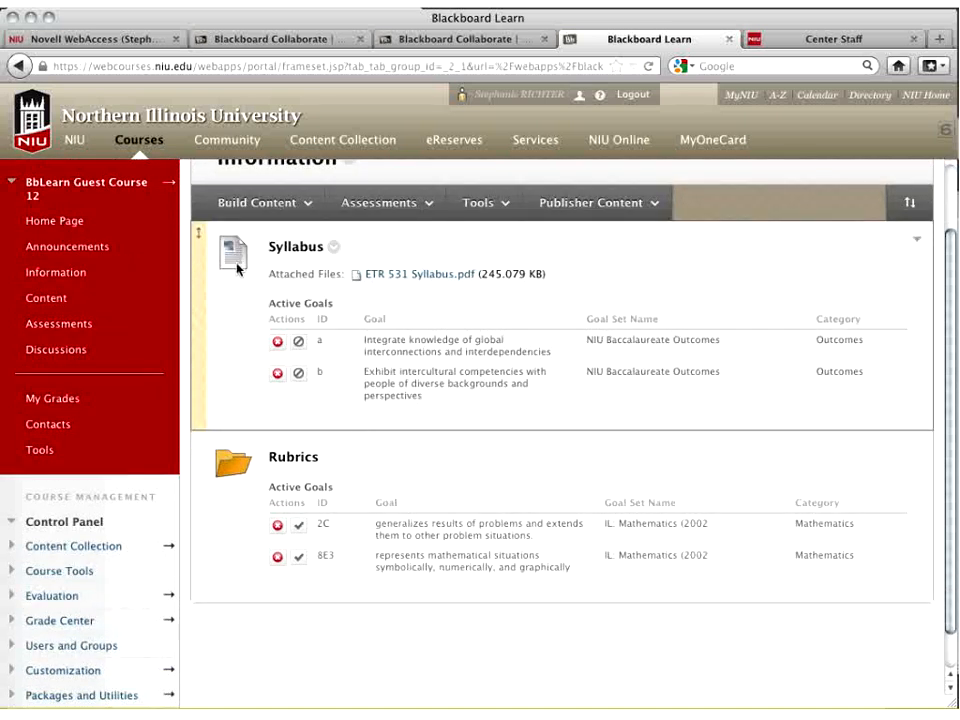
click(334, 249)
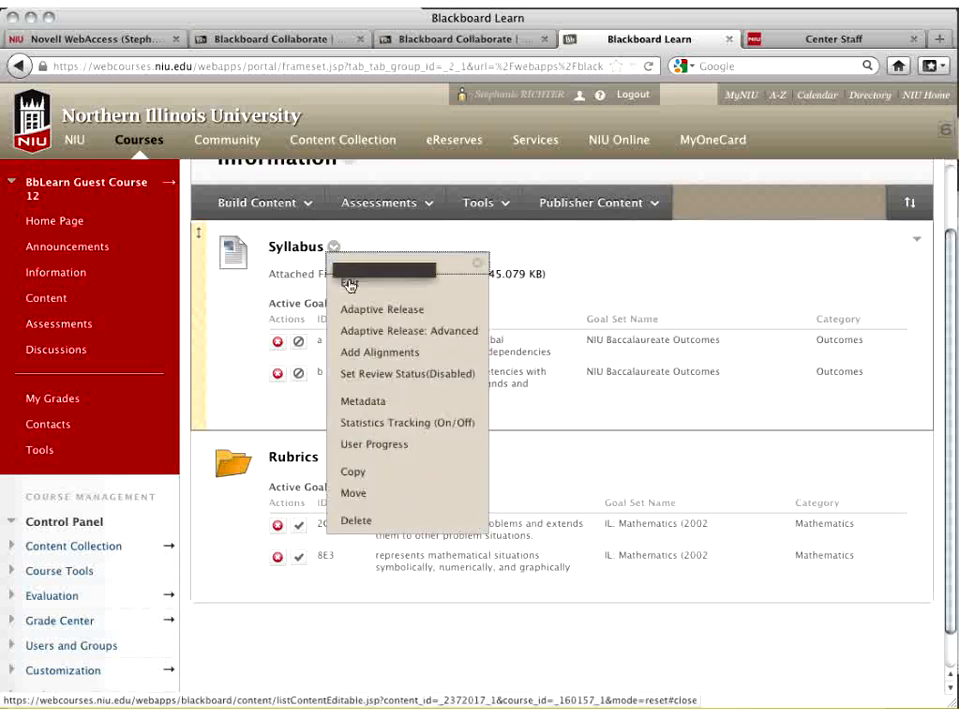
click(478, 262)
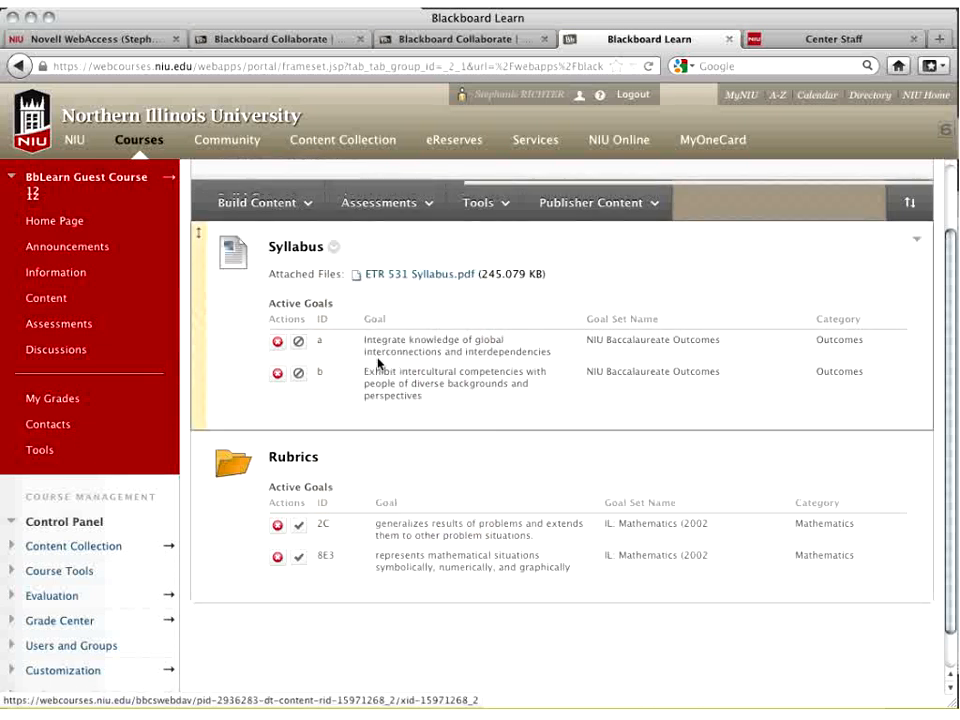
scroll(378, 363, down, 2)
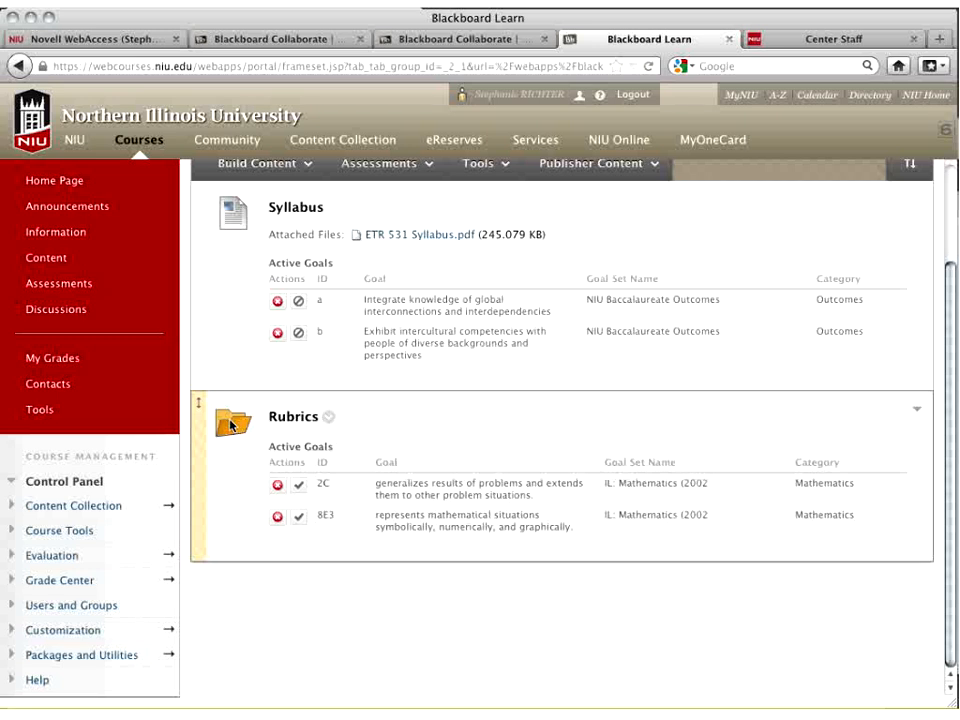
scroll(240, 440, up, 1)
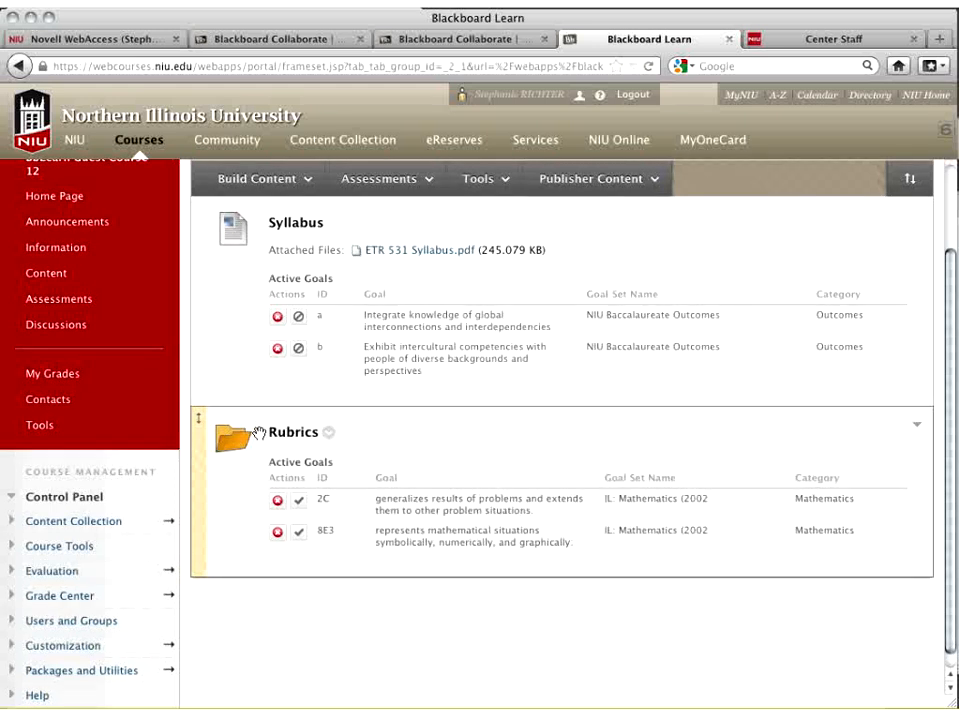
scroll(258, 432, up, 2)
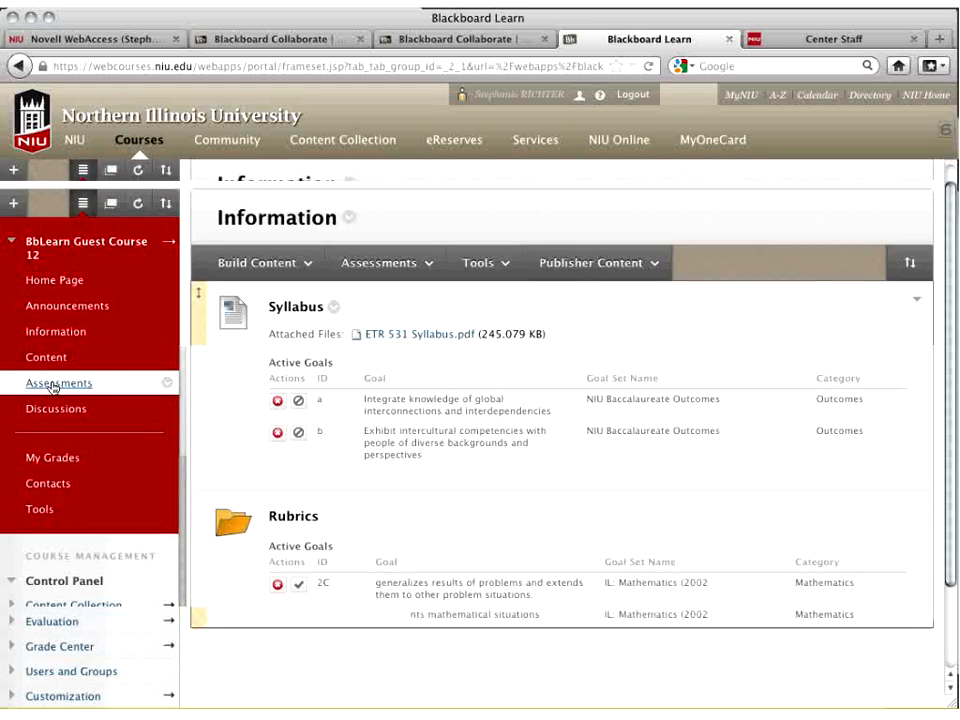
Open the Quiz 6 test from the Assessments page for editing
click(43, 381)
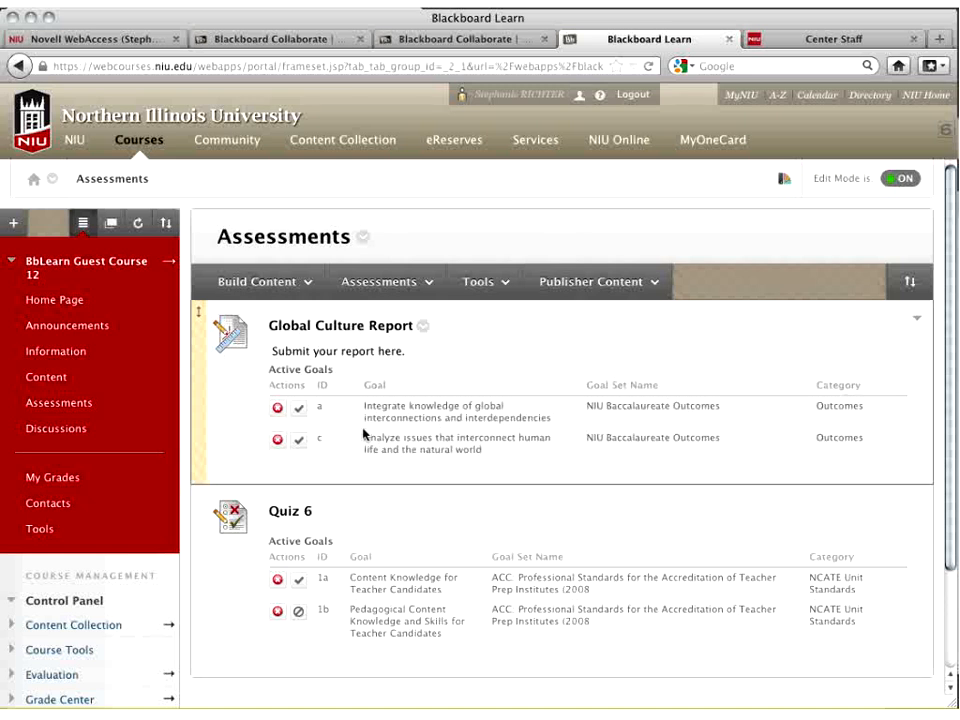
scroll(363, 434, down, 3)
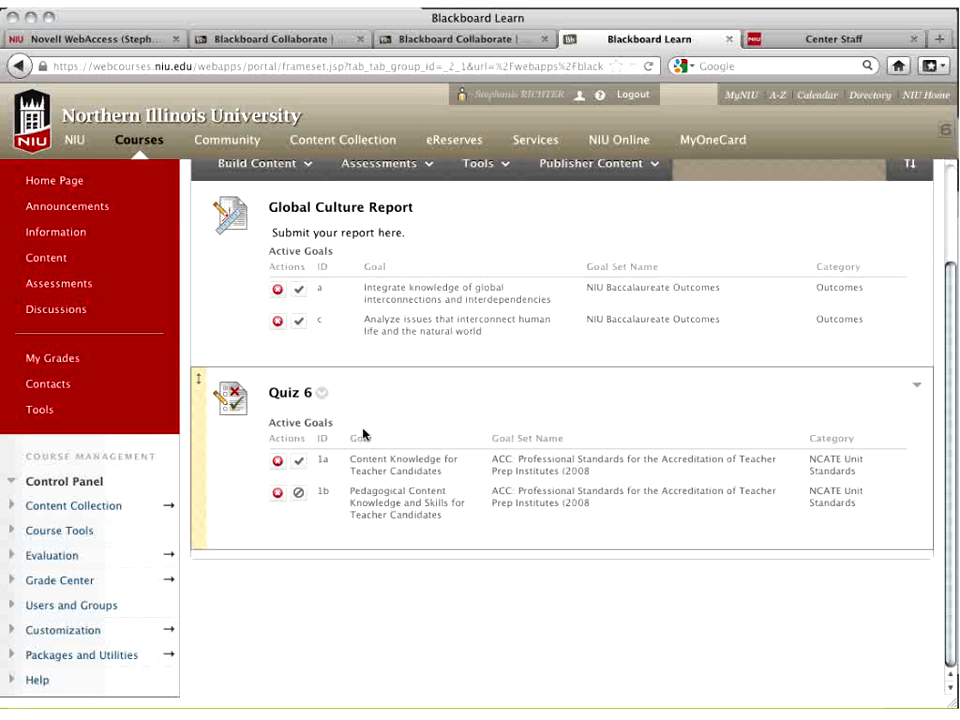
click(323, 395)
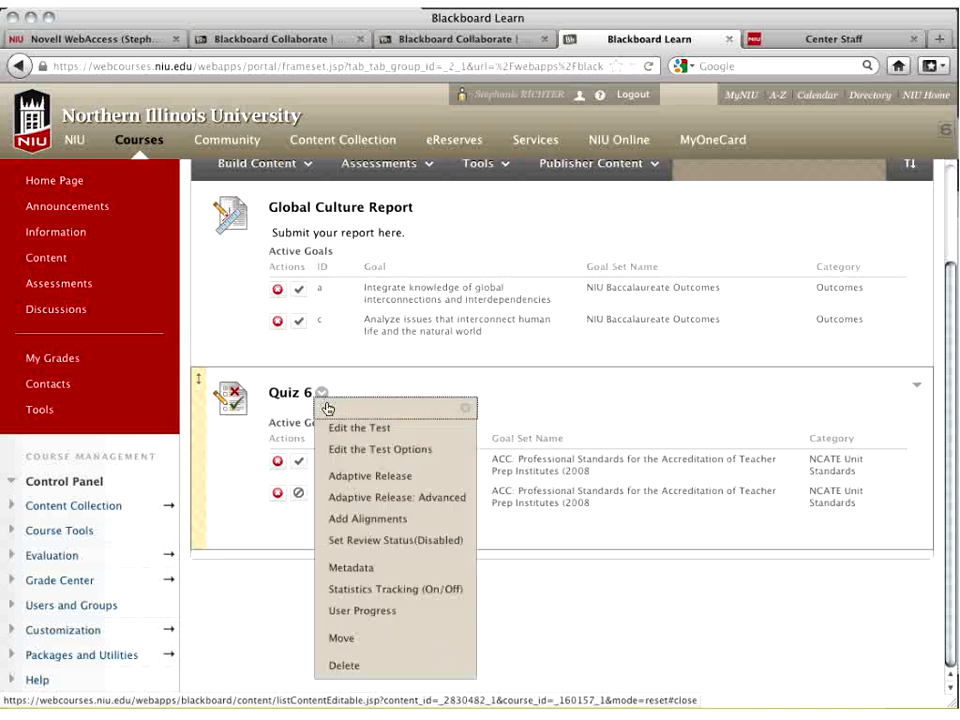
click(379, 430)
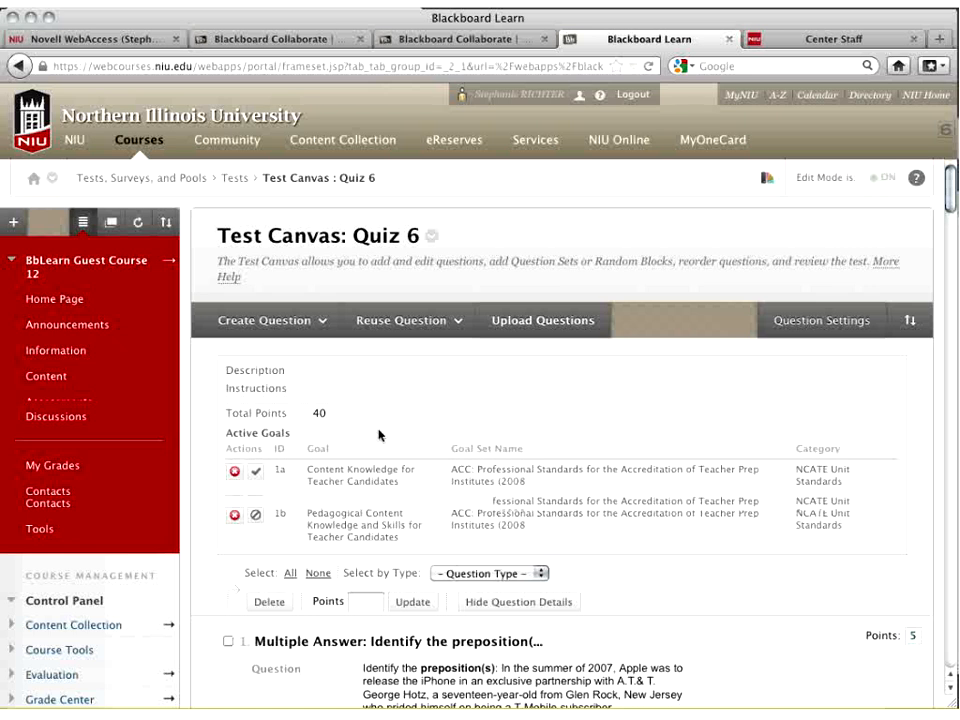
Start adding alignments to question 1, the Multiple Answer question on identifying the prepositions
scroll(379, 435, down, 4)
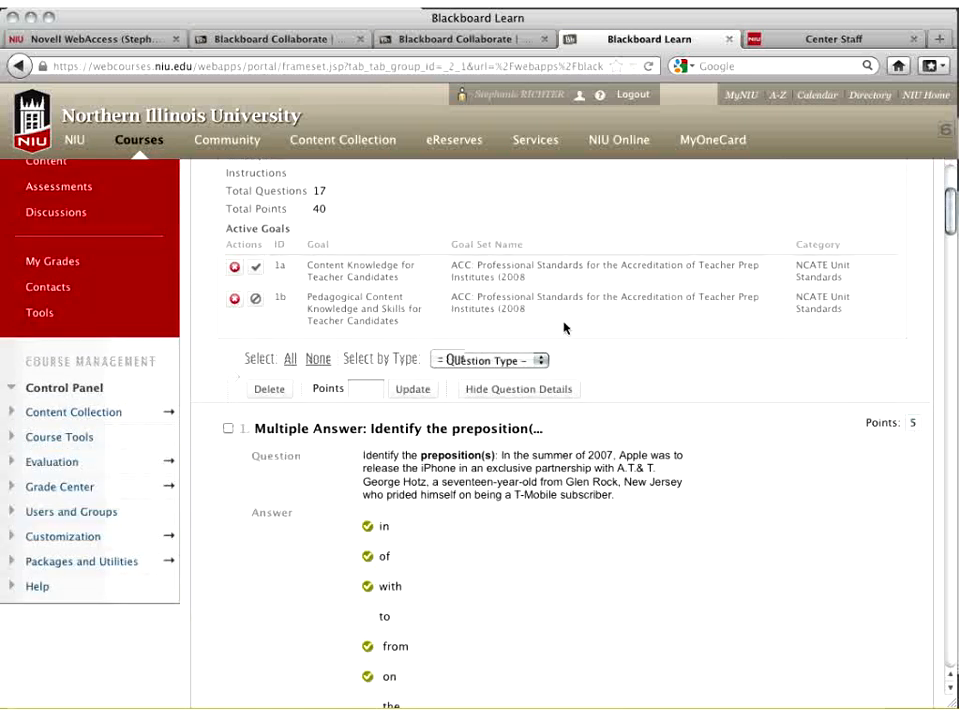
scroll(563, 327, down, 3)
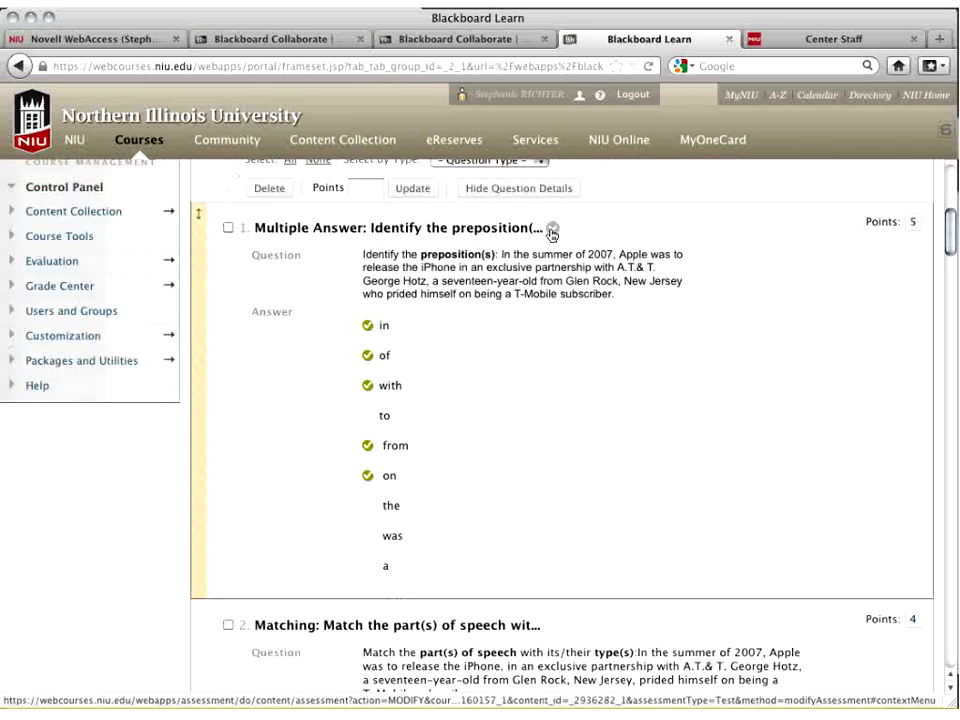
click(552, 228)
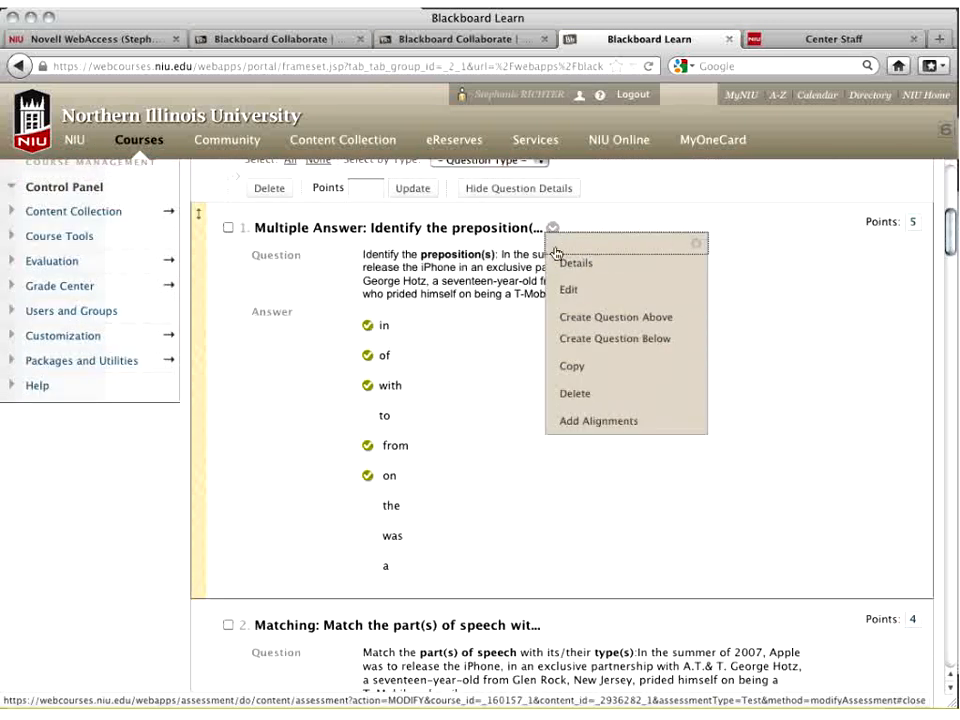
click(577, 423)
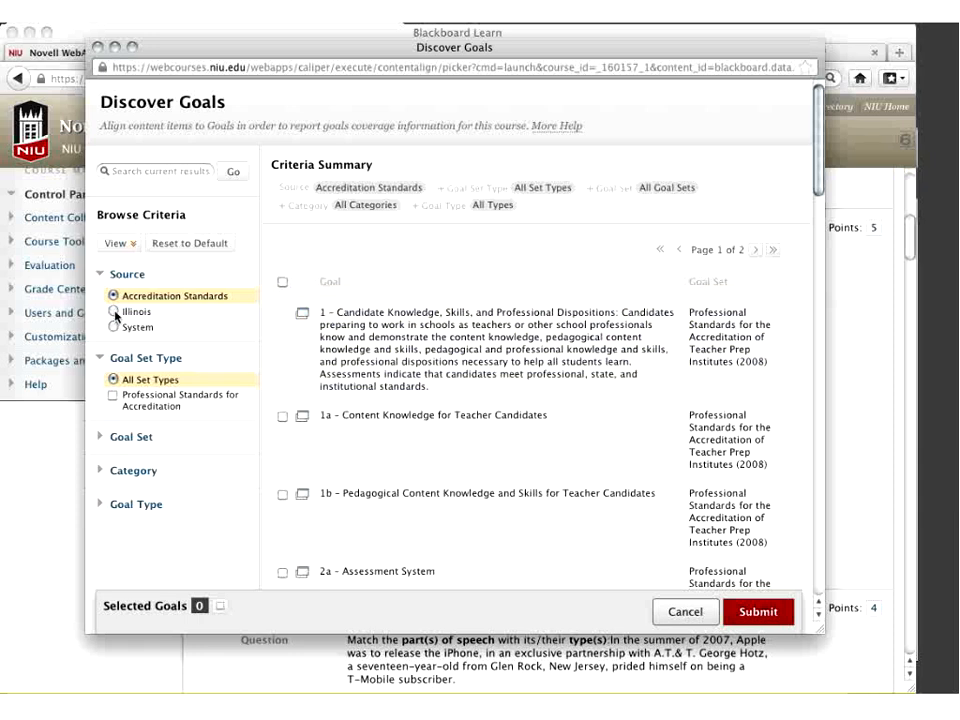
Filter the goals to source Illinois, set type Illinois Professional Teaching Standards and goal set Music (2002)
click(114, 313)
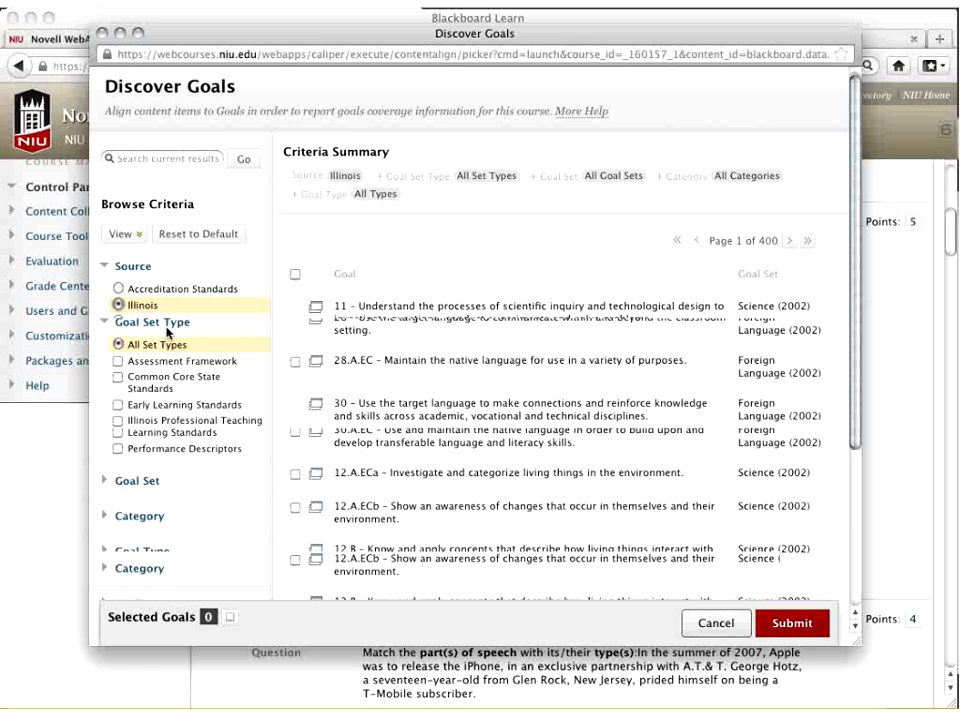
scroll(150, 340, down, 3)
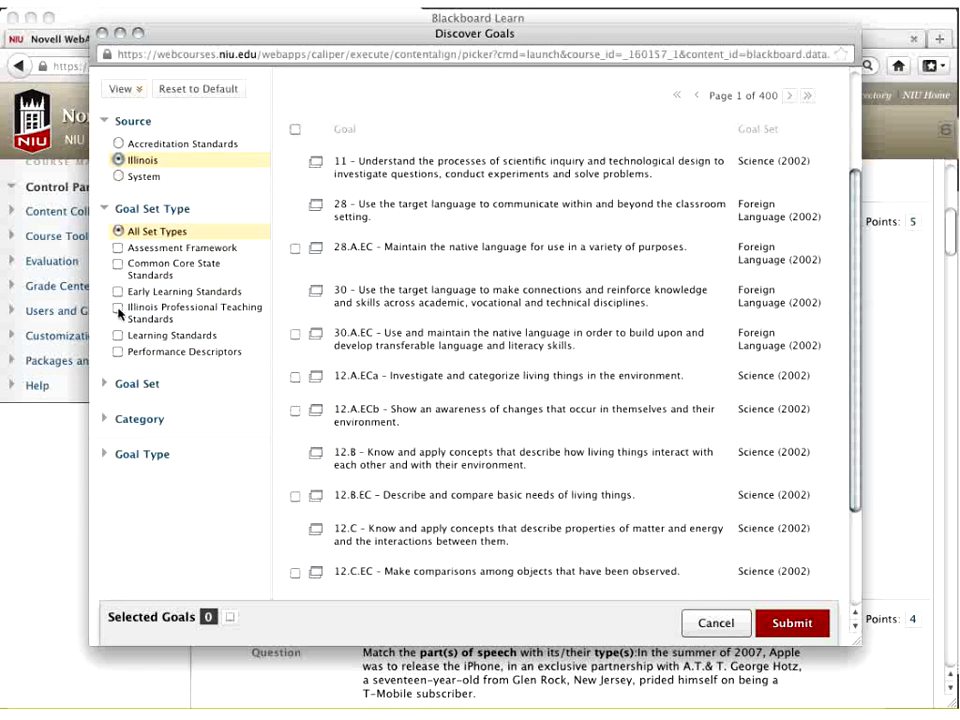
click(118, 308)
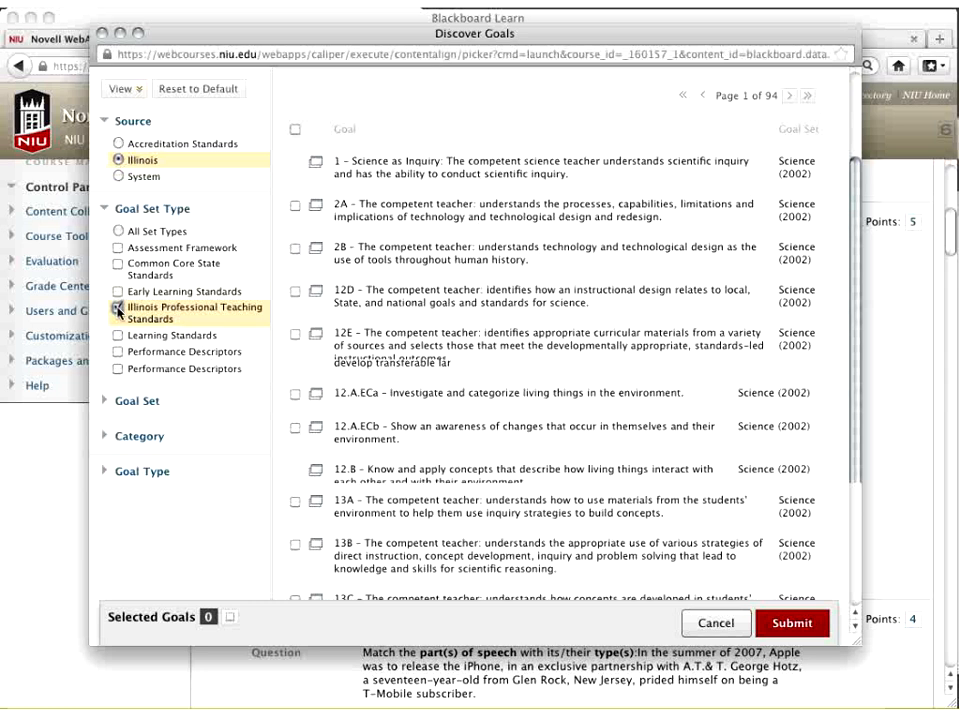
scroll(118, 311, down, 3)
click(108, 279)
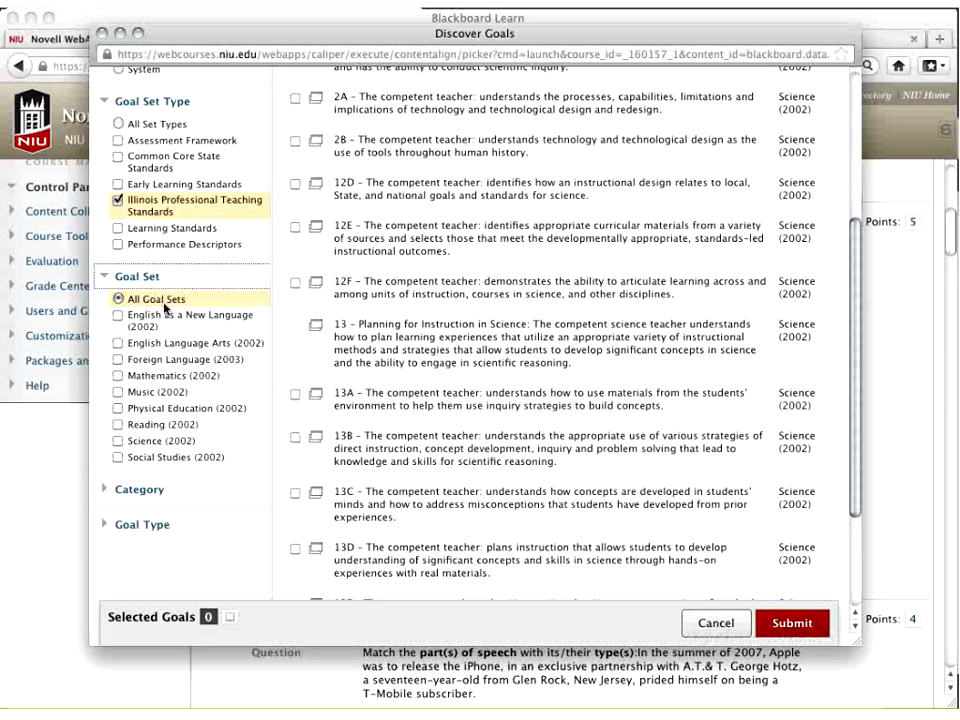
click(134, 394)
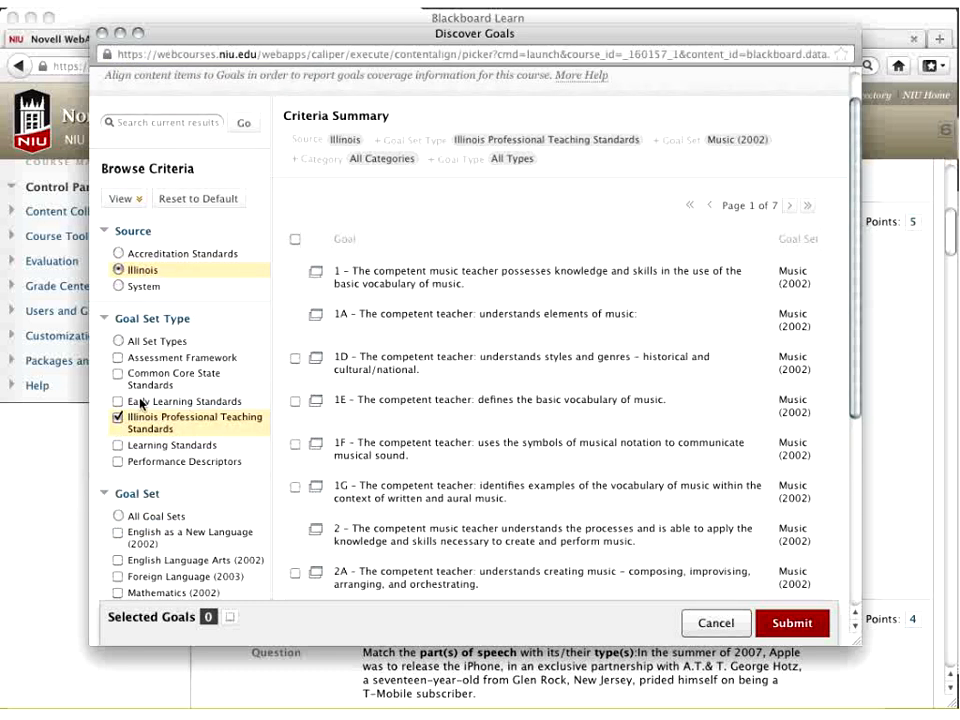
Expand the goal type criteria and limit the music goals to type Standard
scroll(141, 403, down, 5)
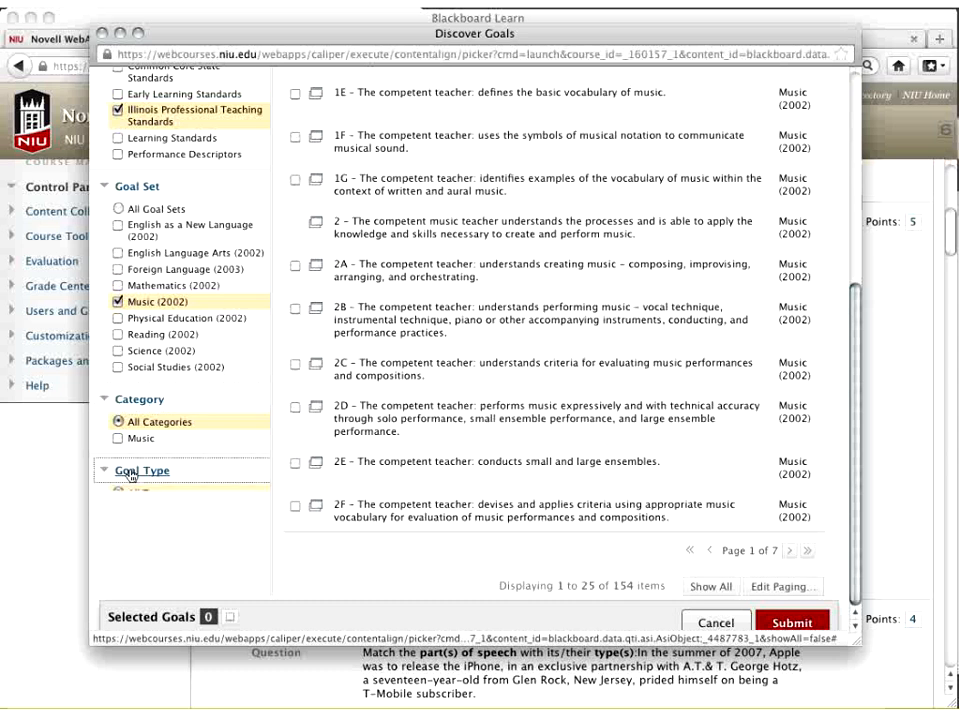
click(131, 472)
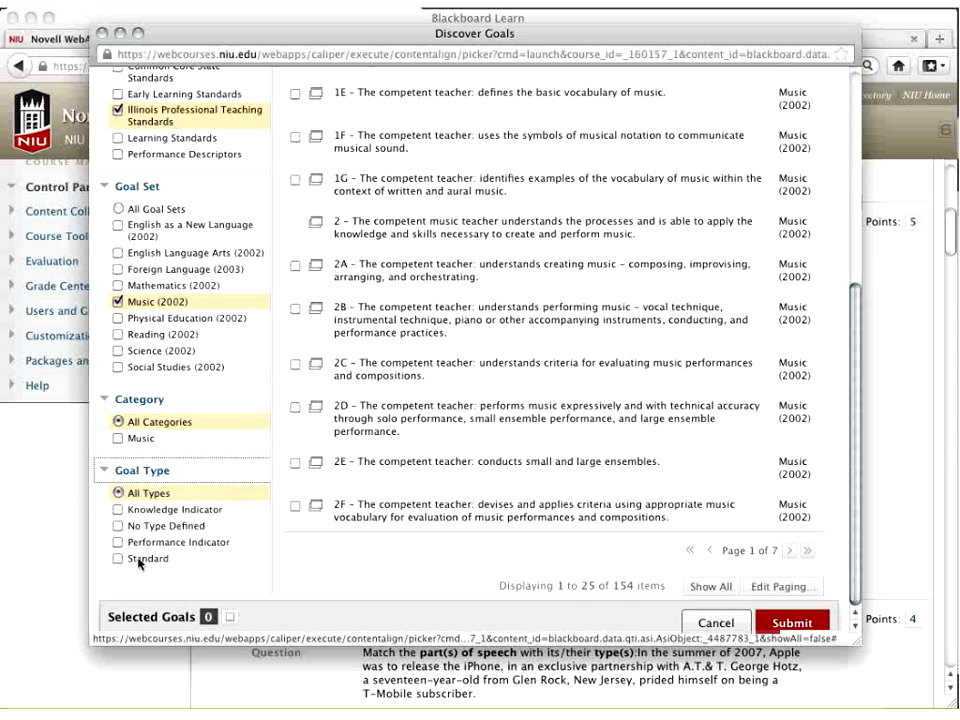
scroll(140, 565, up, 1)
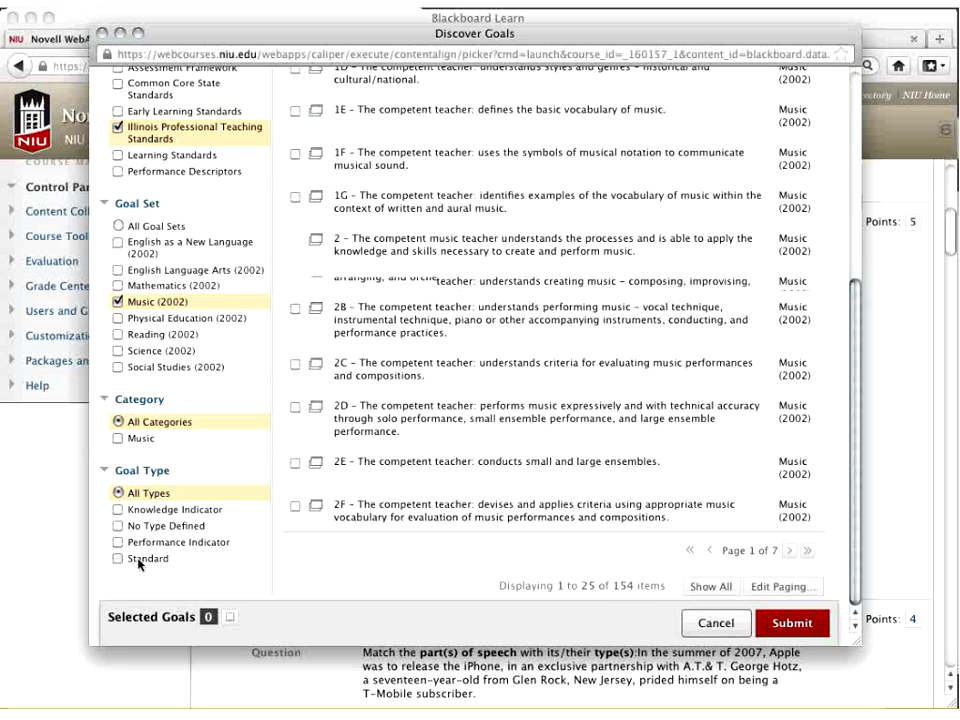
click(140, 563)
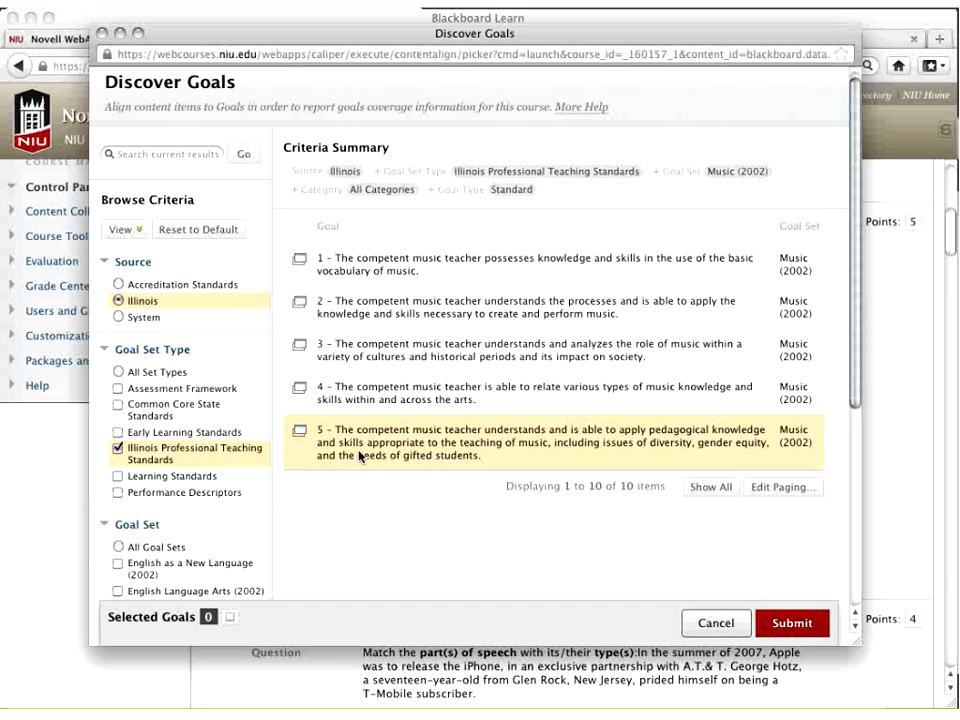
Open the goals under music standard 1, select 1E, 1F and 1G, and close the list
click(300, 261)
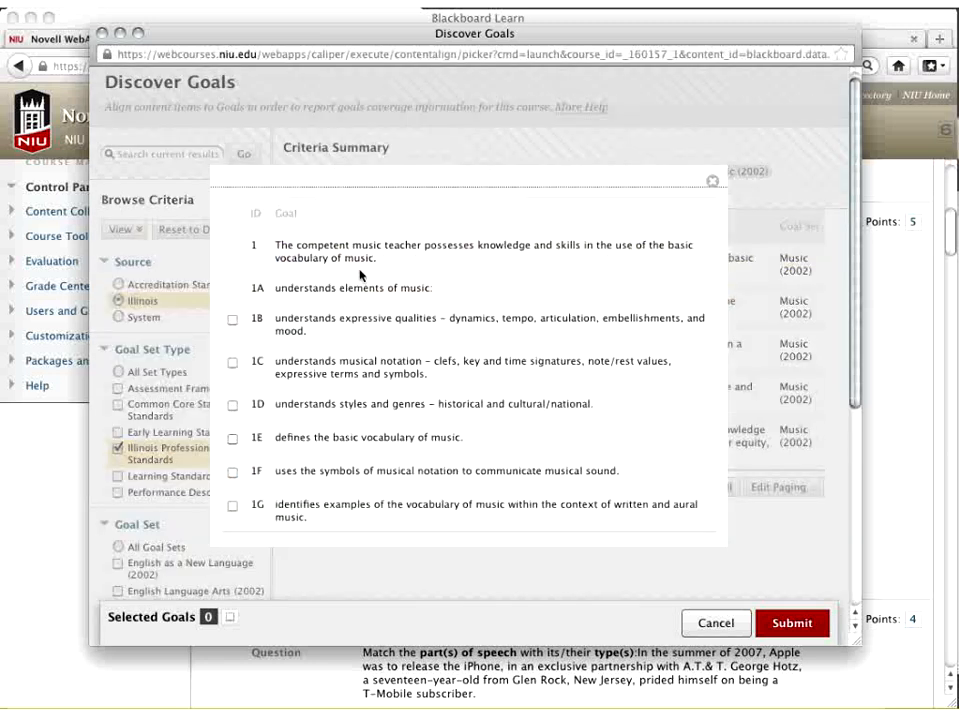
scroll(360, 275, down, 2)
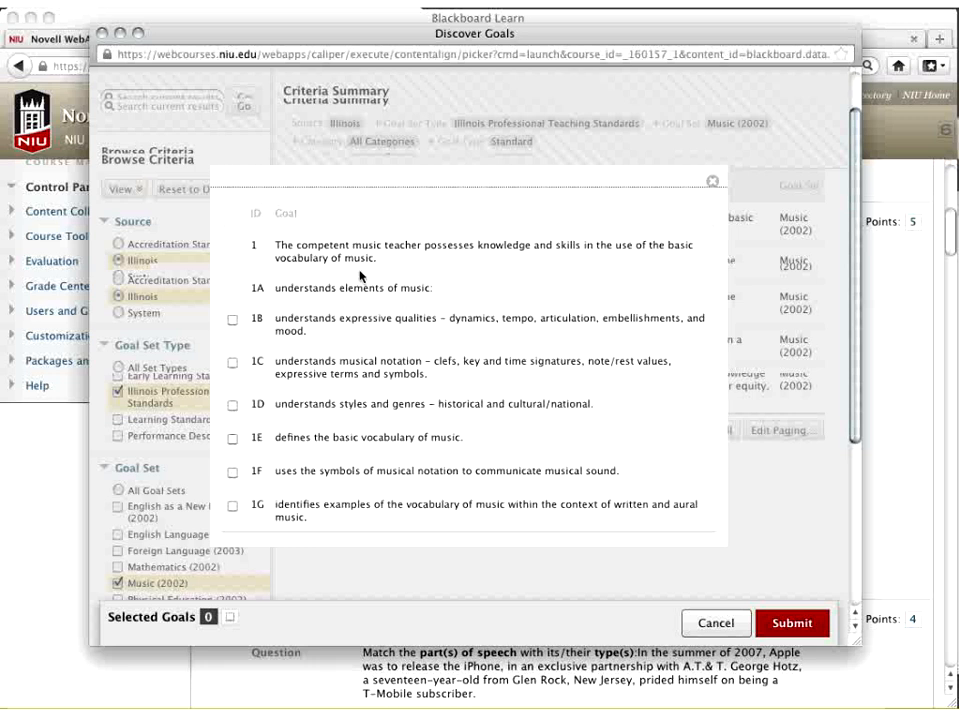
scroll(360, 275, up, 2)
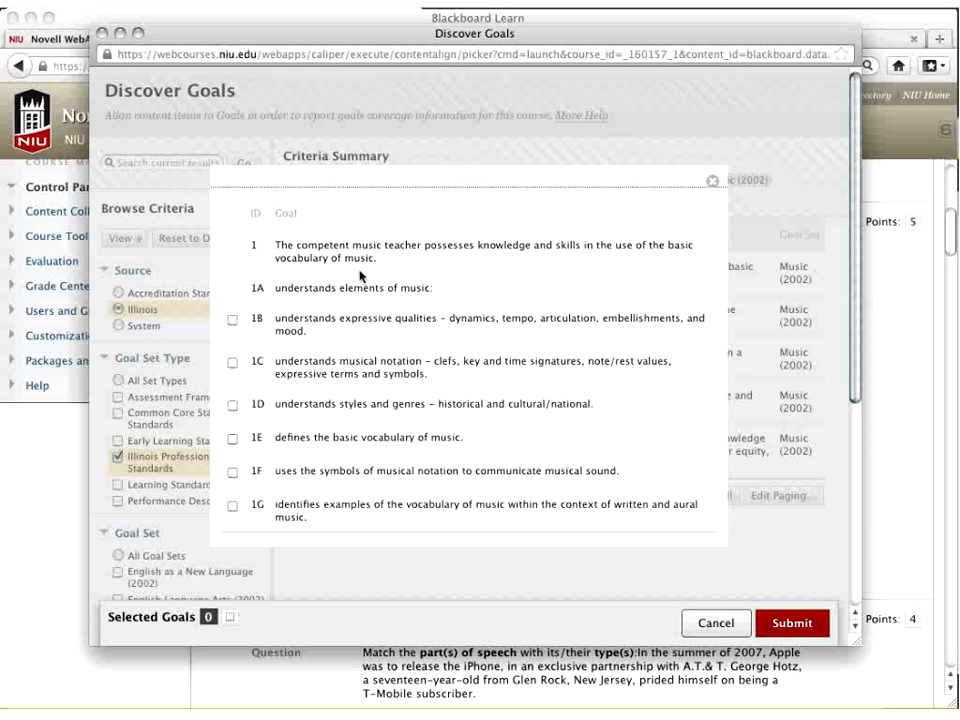
click(232, 505)
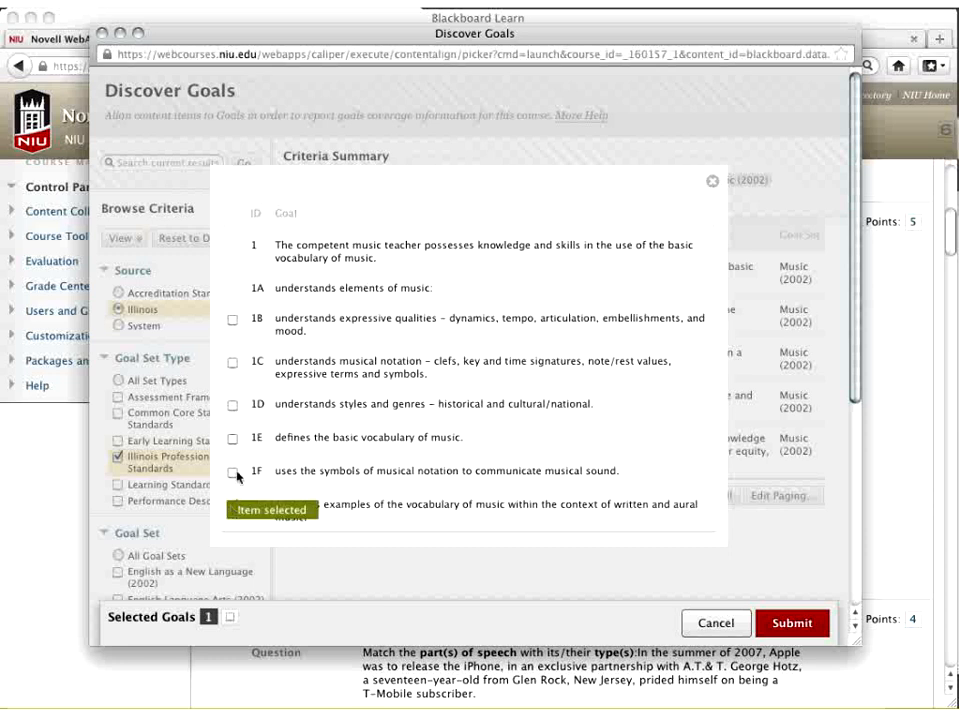
click(233, 472)
click(232, 438)
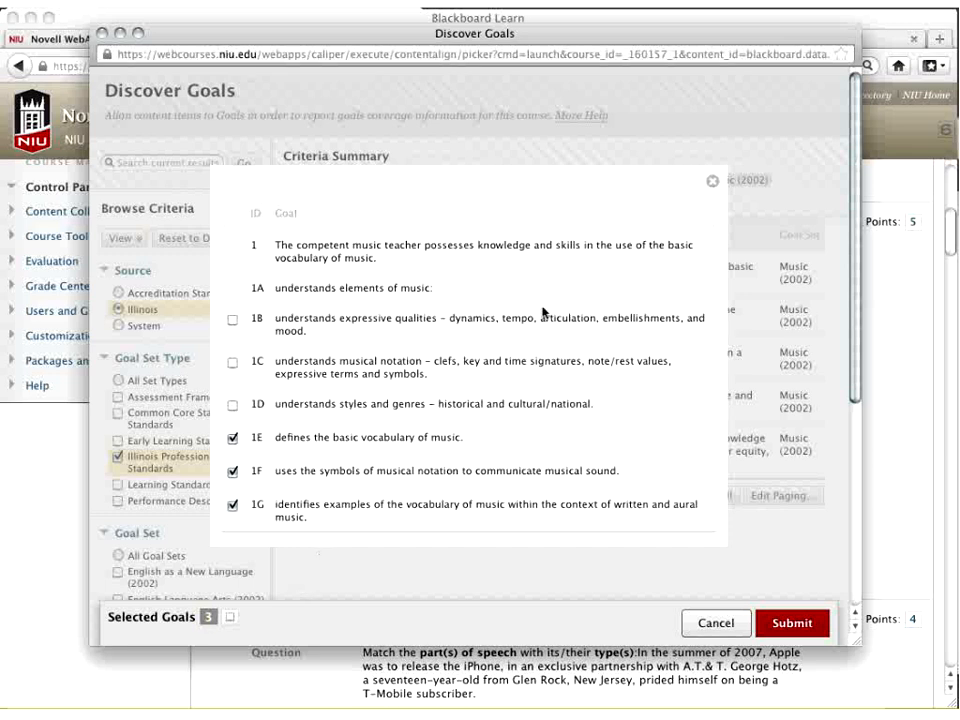
click(712, 183)
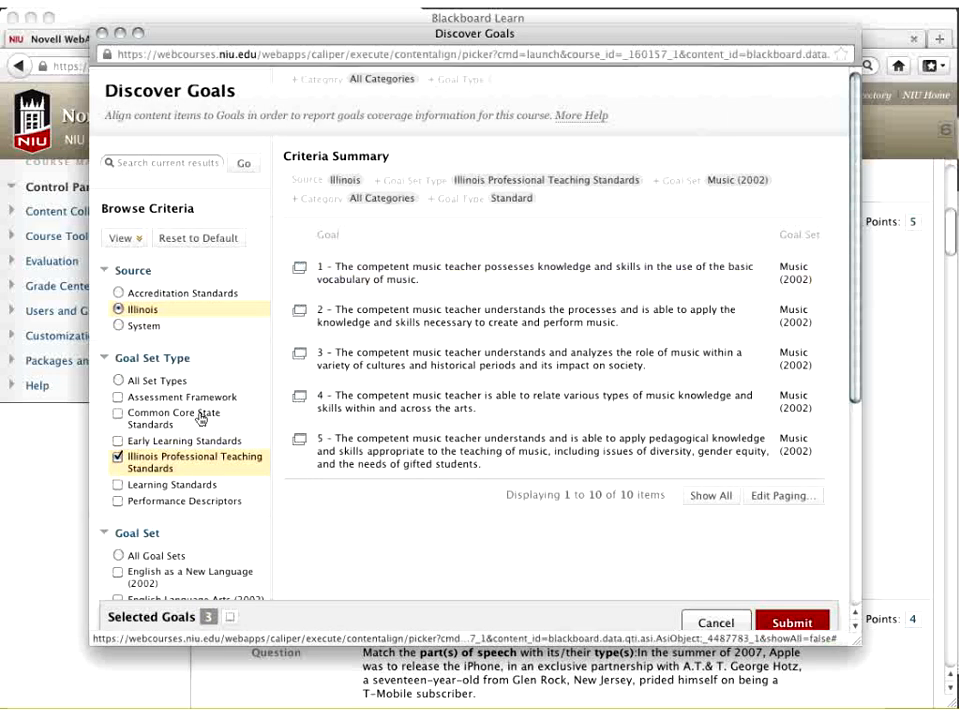
Remove the Standard goal type filter and show all Music (2002) goals on one page
scroll(144, 589, down, 6)
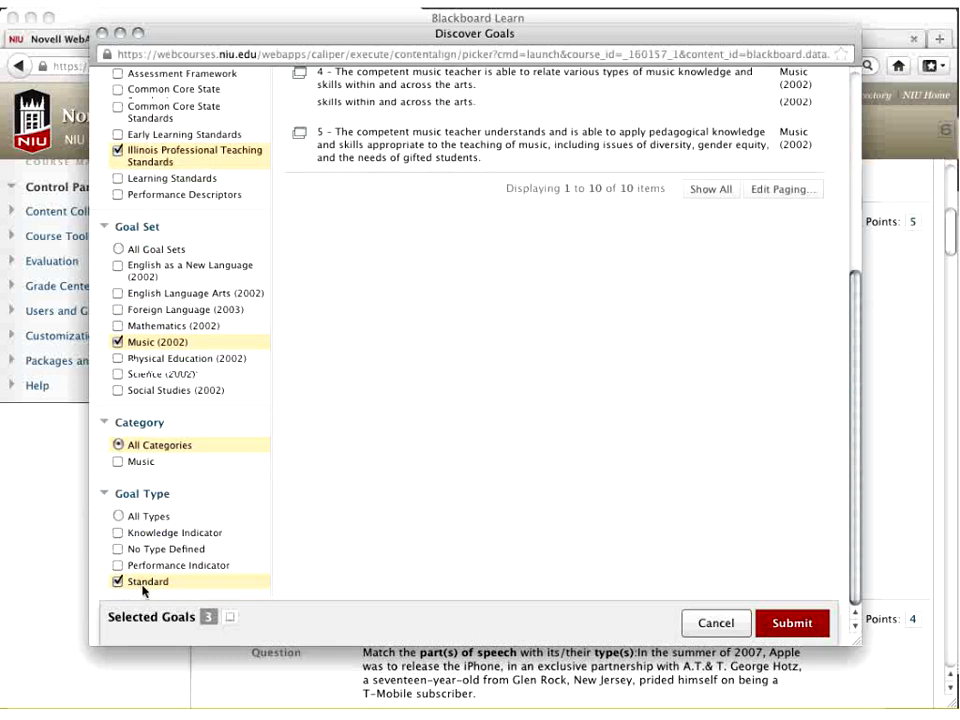
scroll(540, 362, up, 6)
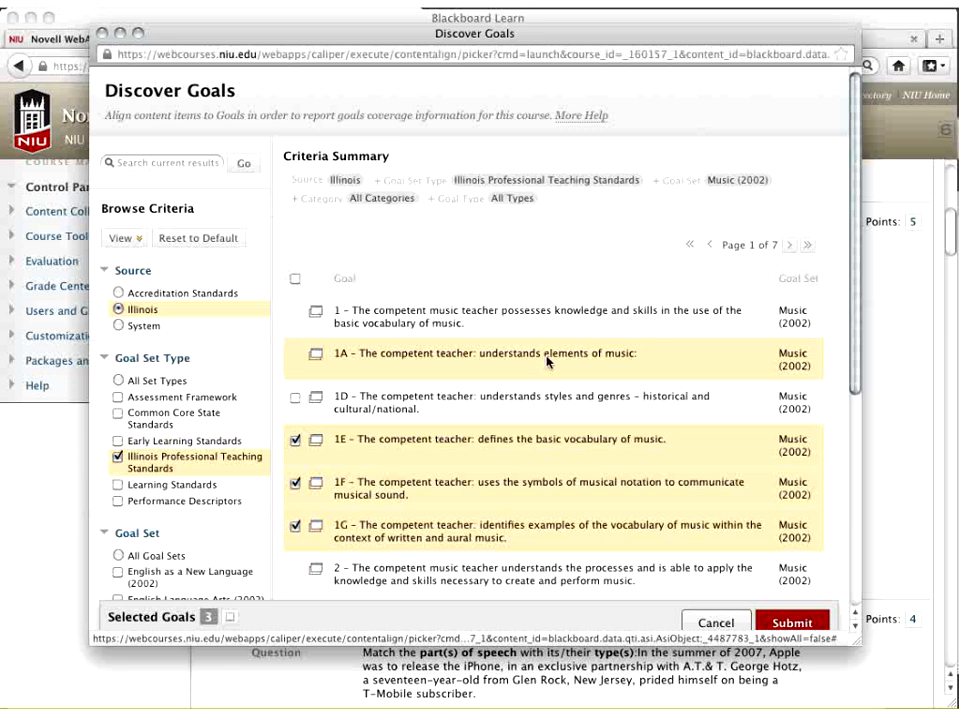
scroll(548, 362, down, 7)
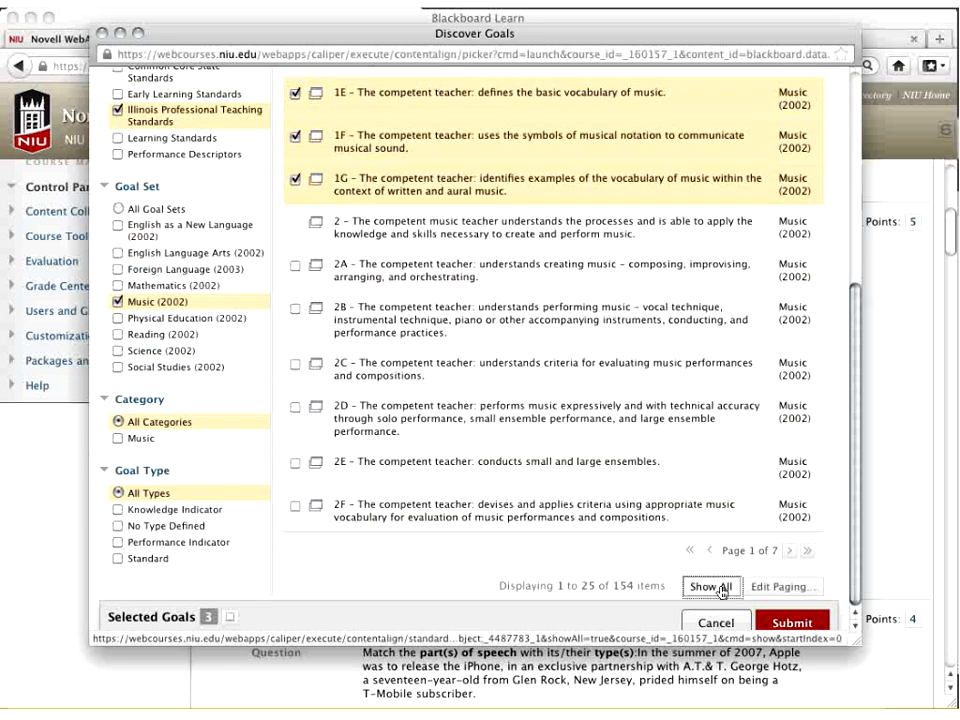
click(714, 587)
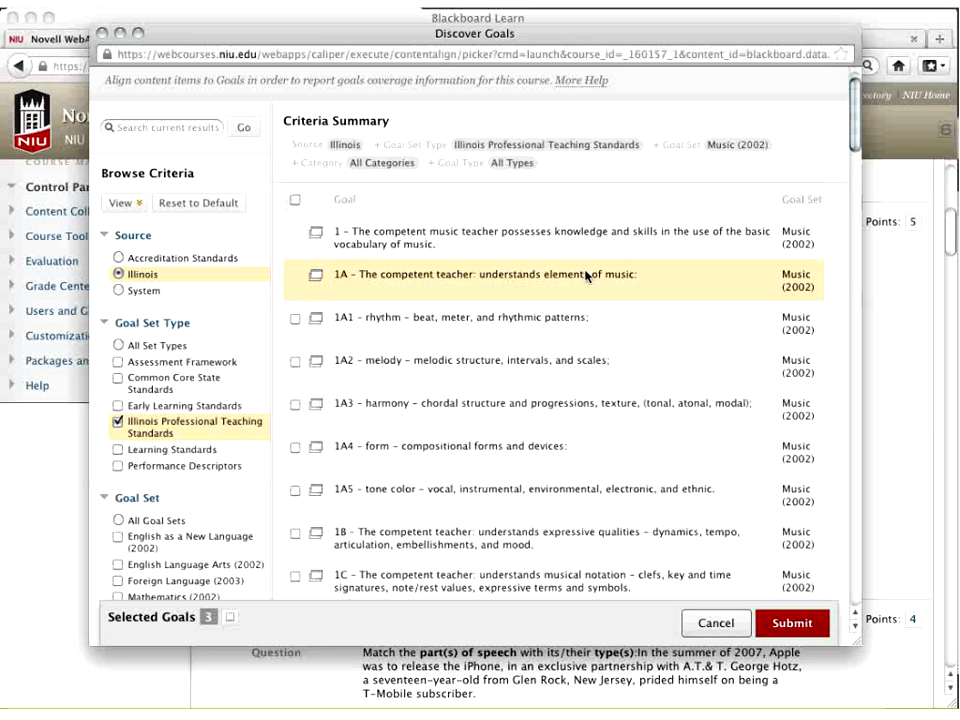
Look through the full music goal list and select goal 1A1 on rhythm, beat, meter and rhythmic patterns
scroll(587, 270, down, 1)
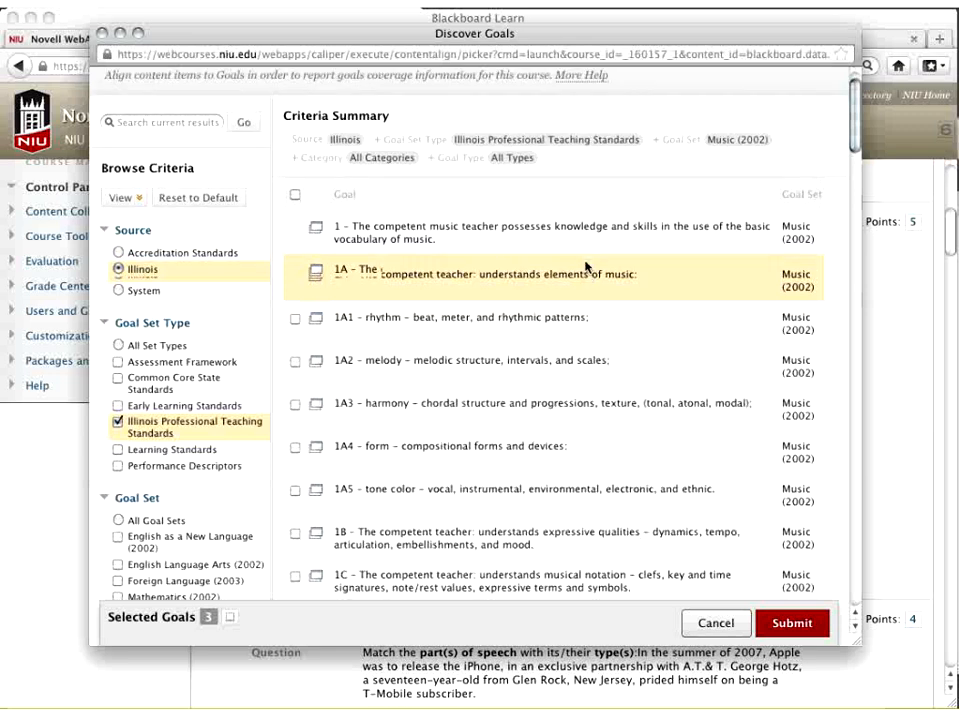
scroll(587, 268, down, 5)
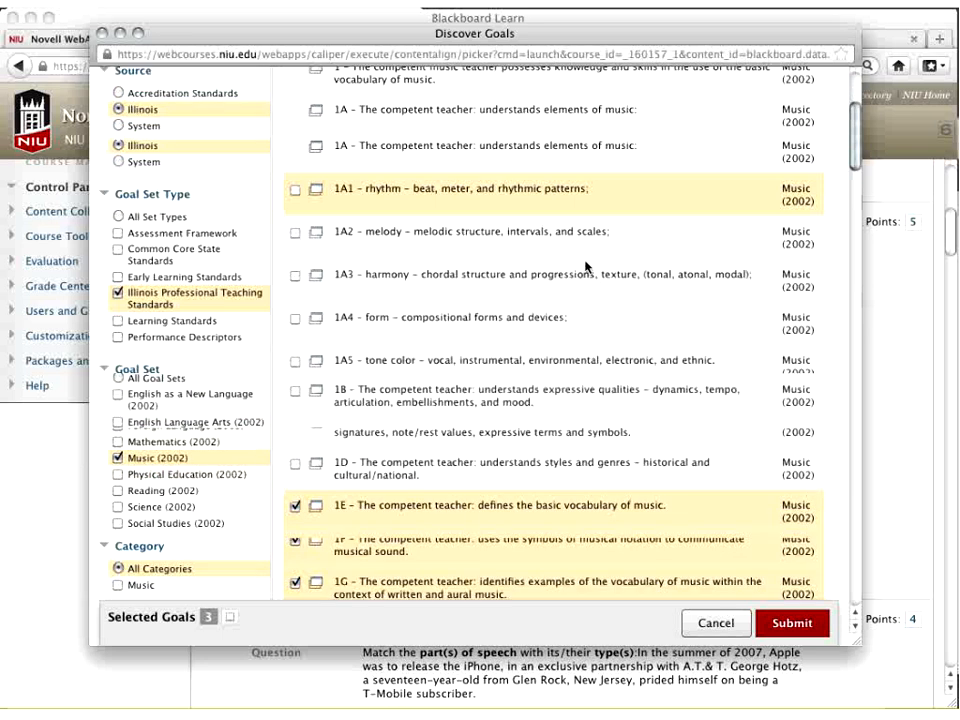
scroll(587, 268, down, 10)
scroll(587, 266, up, 15)
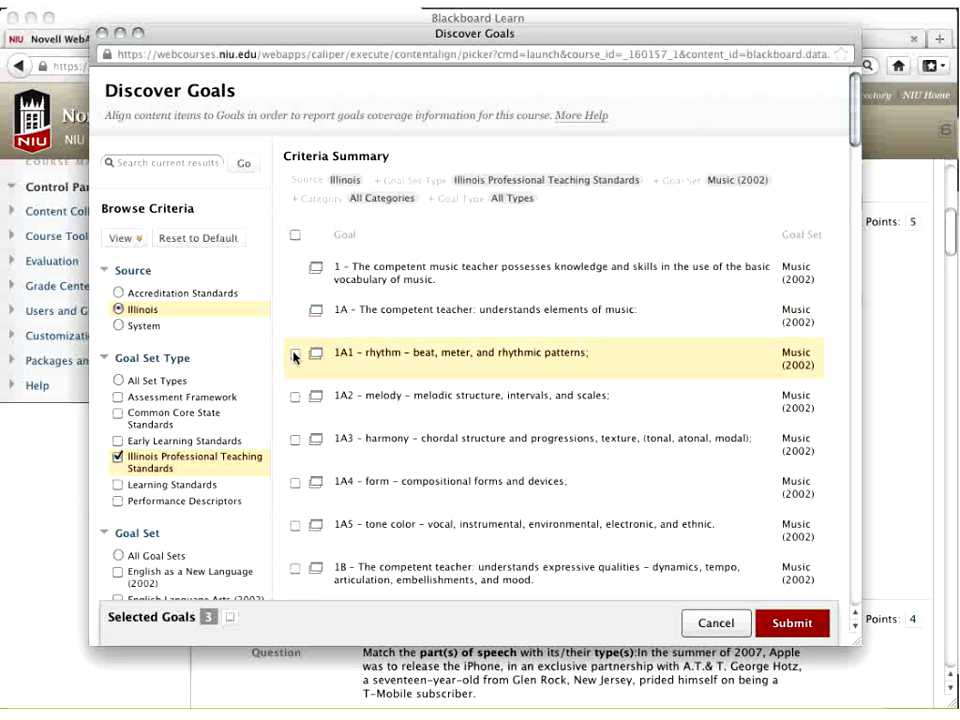
click(295, 355)
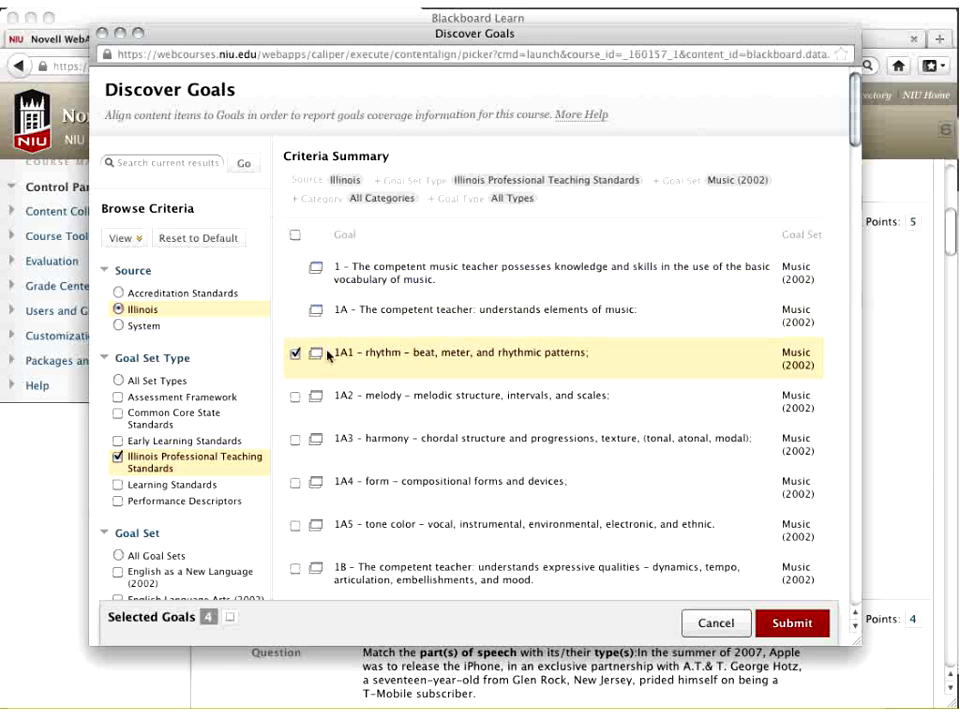
Check the selected music goals in the list and switch the goal source to Accreditation Standards
scroll(327, 355, down, 5)
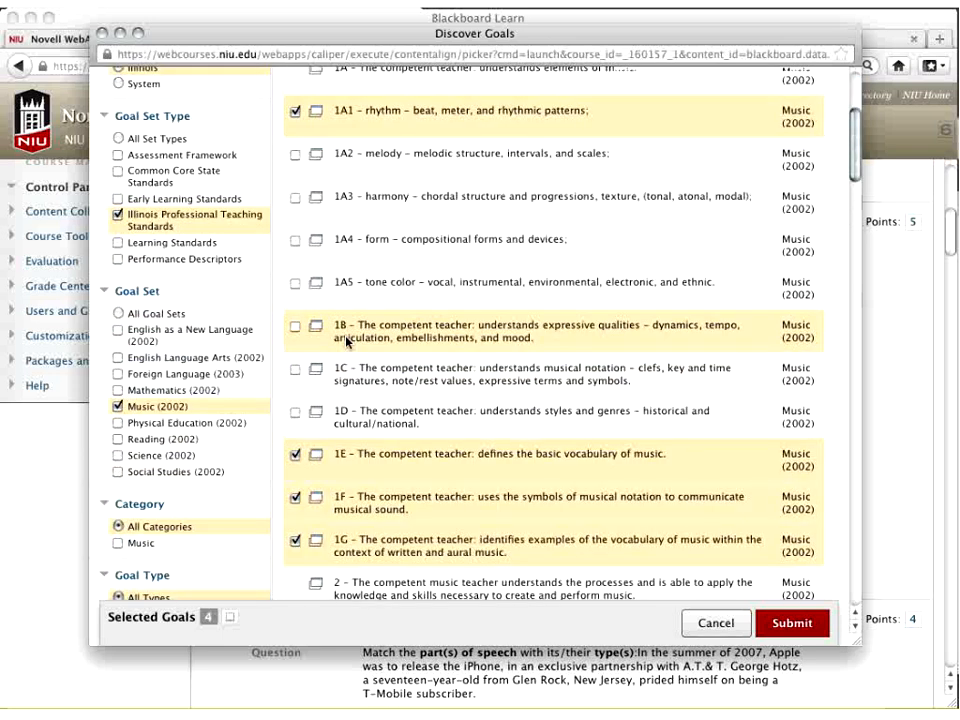
scroll(355, 264, up, 2)
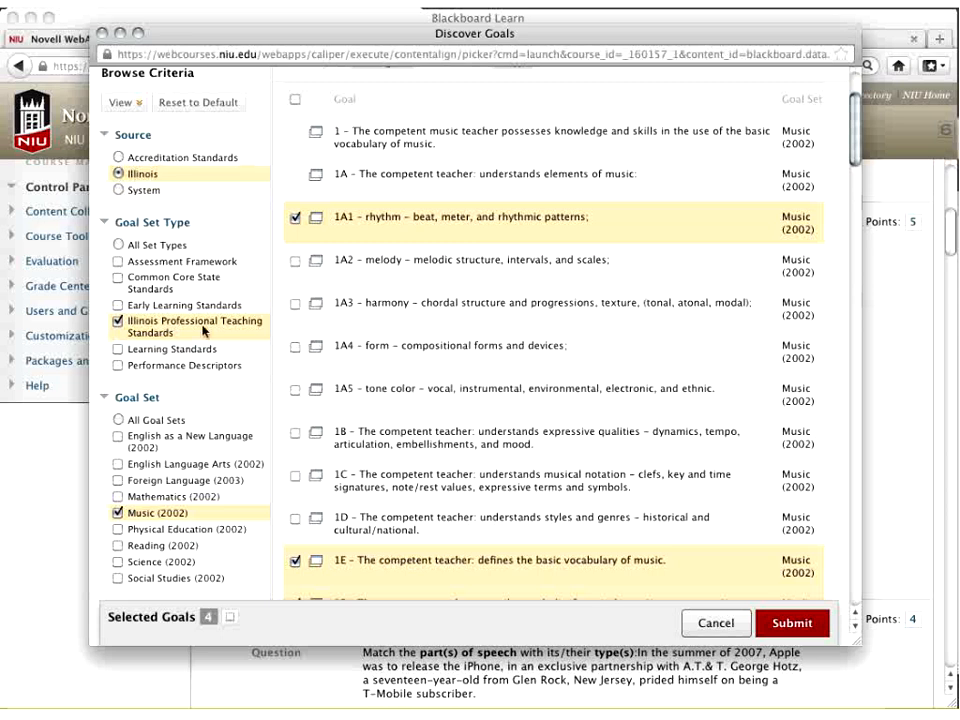
scroll(203, 331, up, 3)
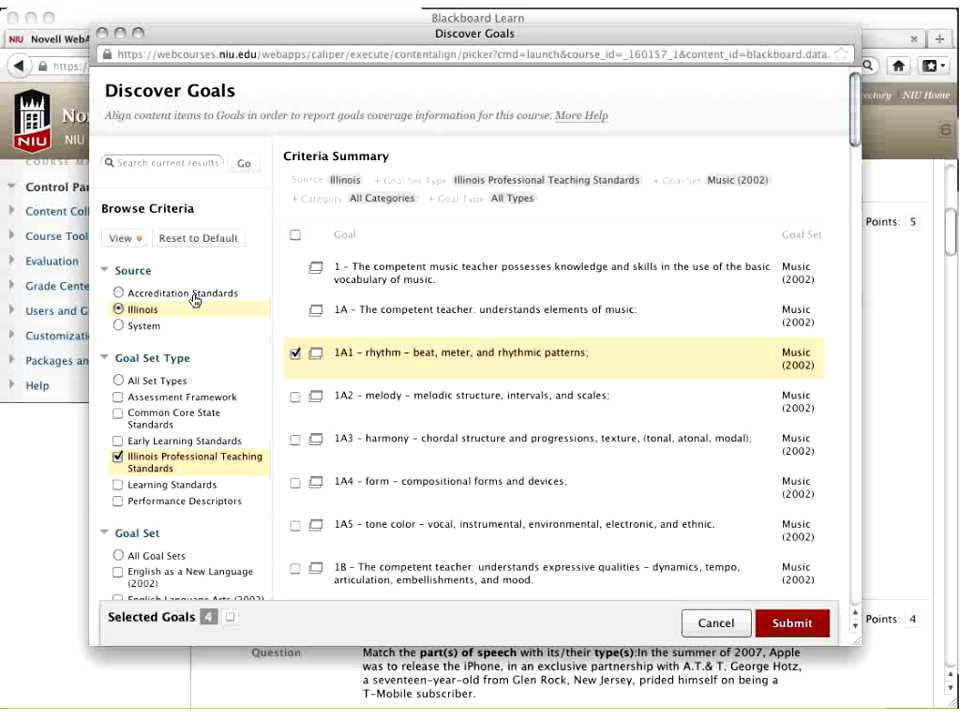
click(188, 294)
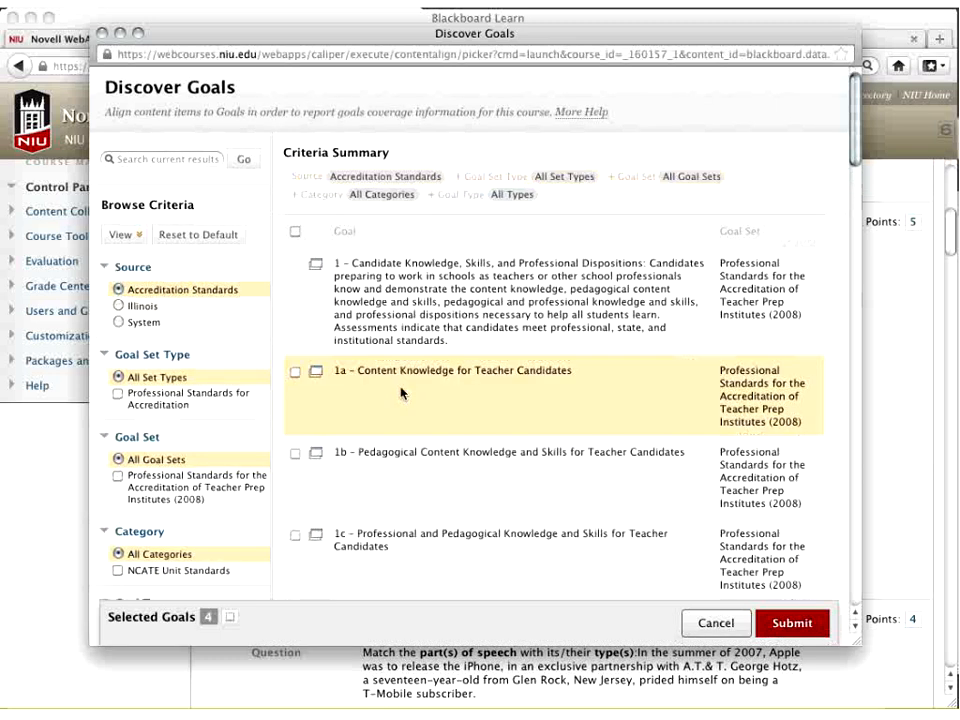
Select accreditation goals 1a and 1b and check all chosen goals in the list of selected goals
click(400, 375)
click(414, 471)
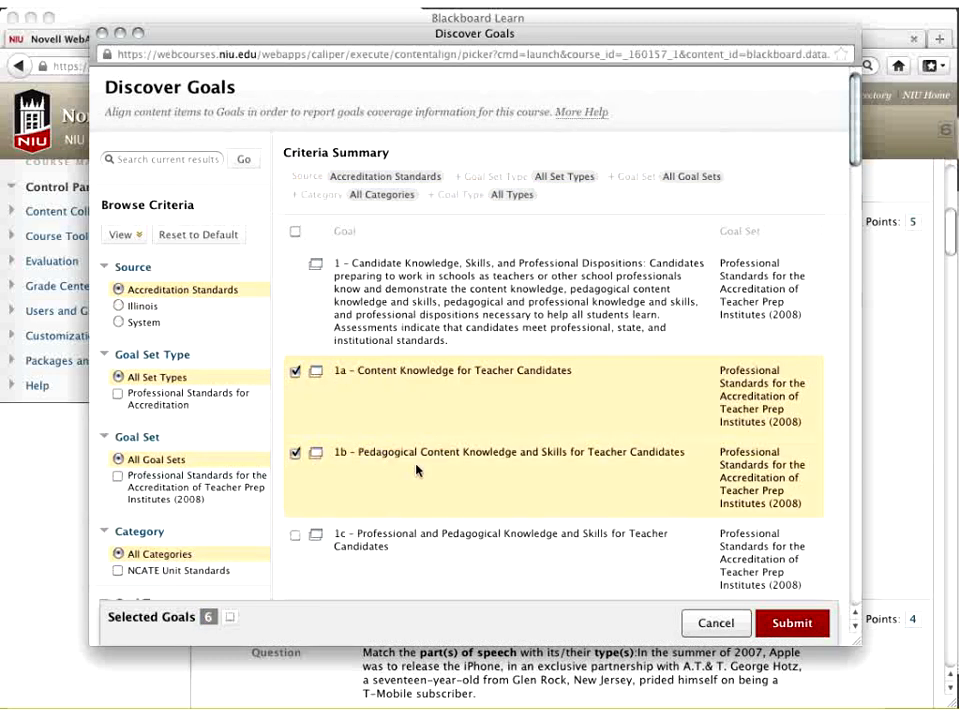
click(229, 618)
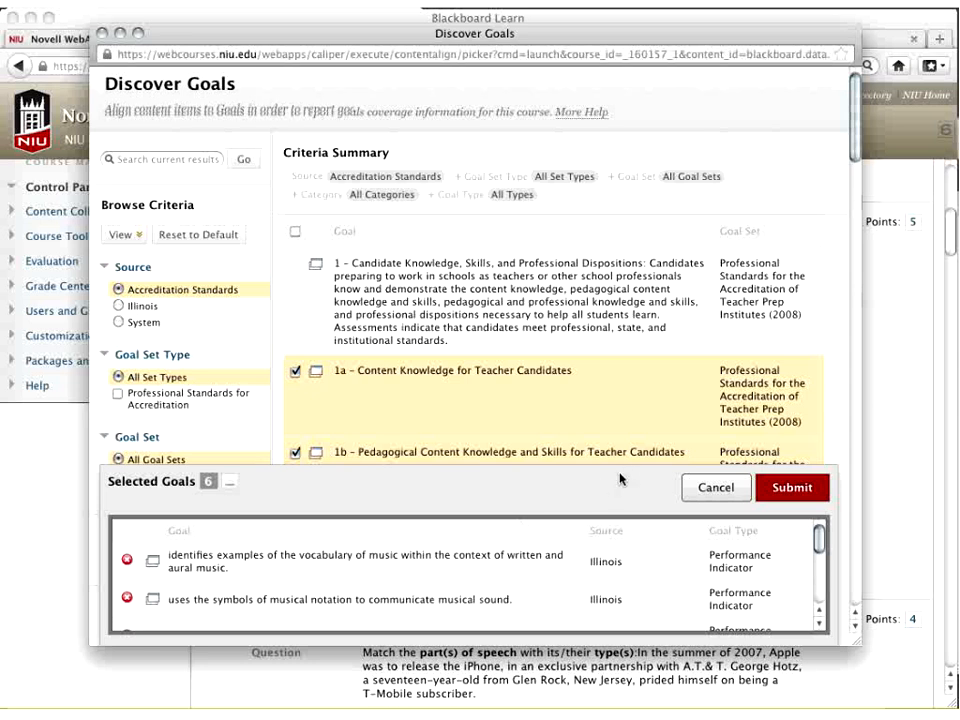
scroll(799, 583, down, 2)
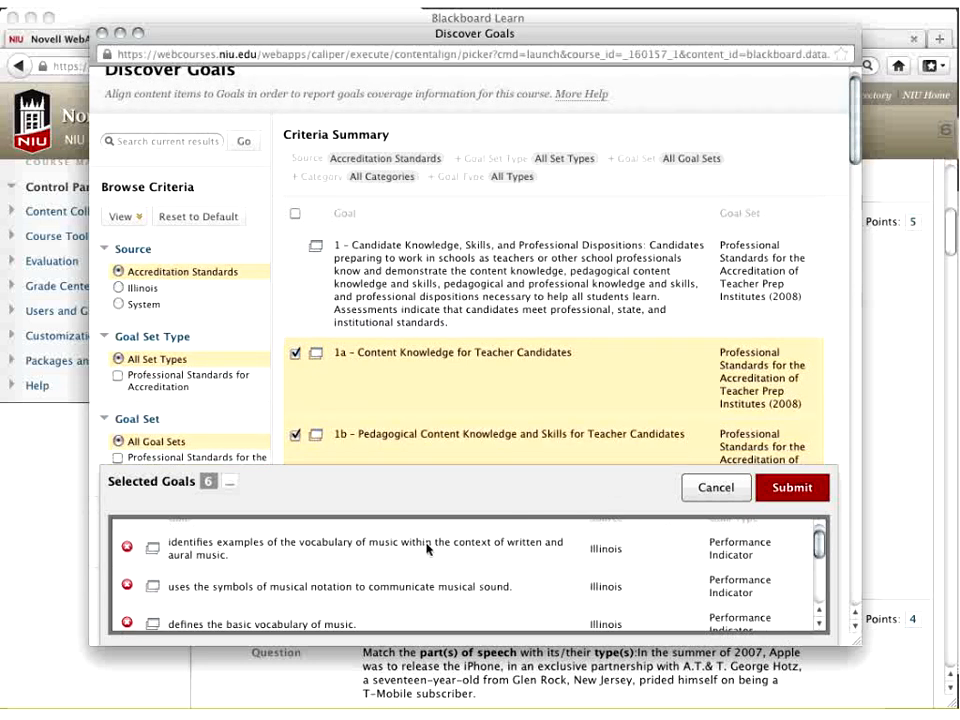
scroll(426, 548, down, 4)
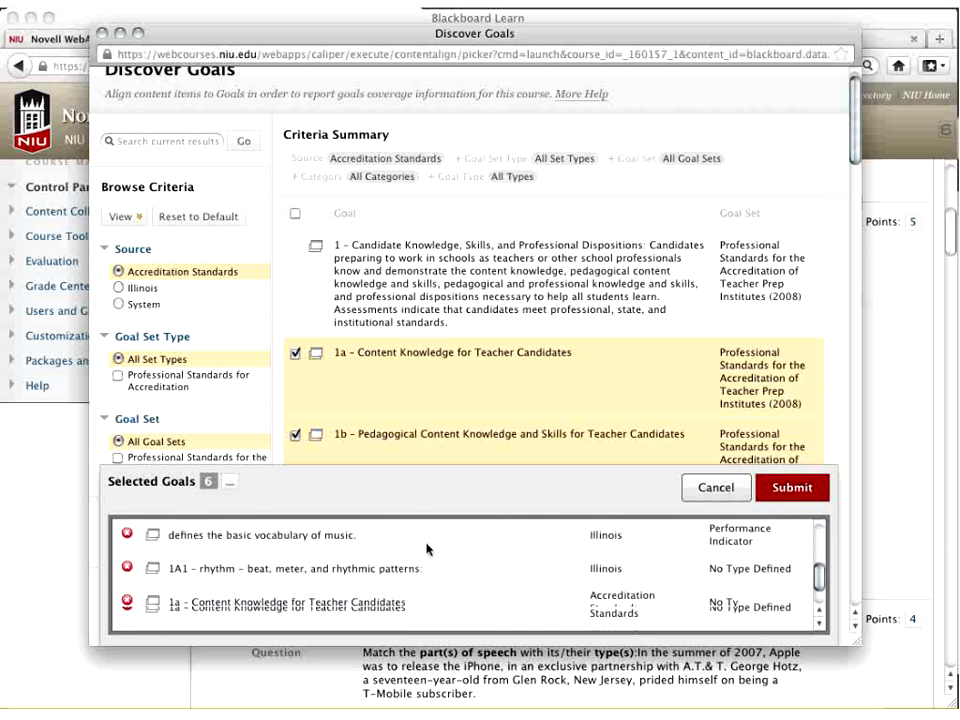
scroll(426, 548, down, 1)
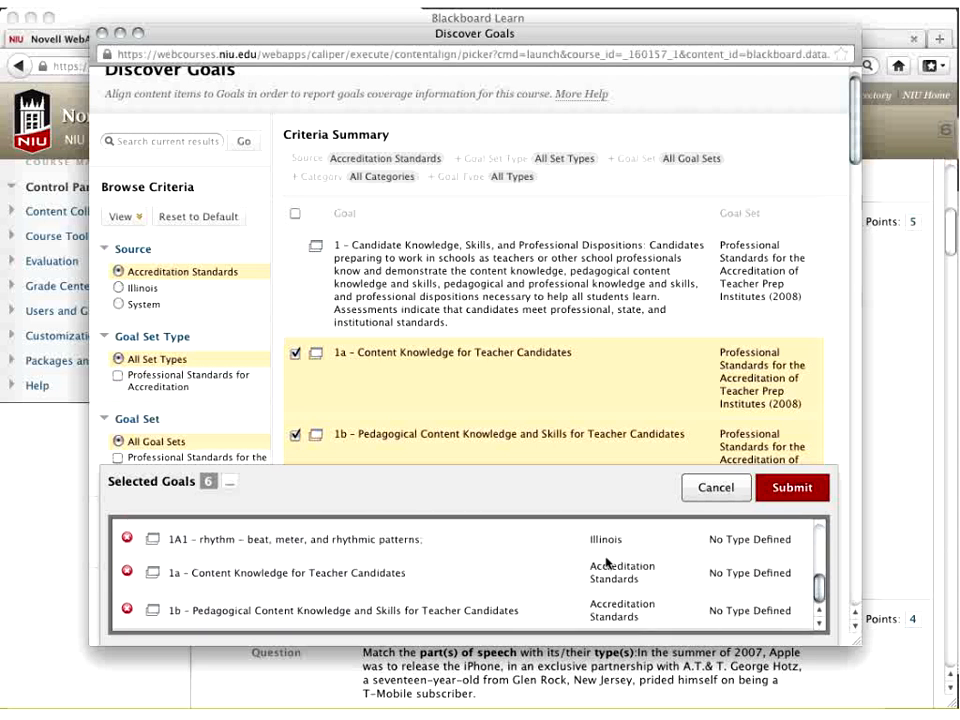
scroll(598, 552, down, 2)
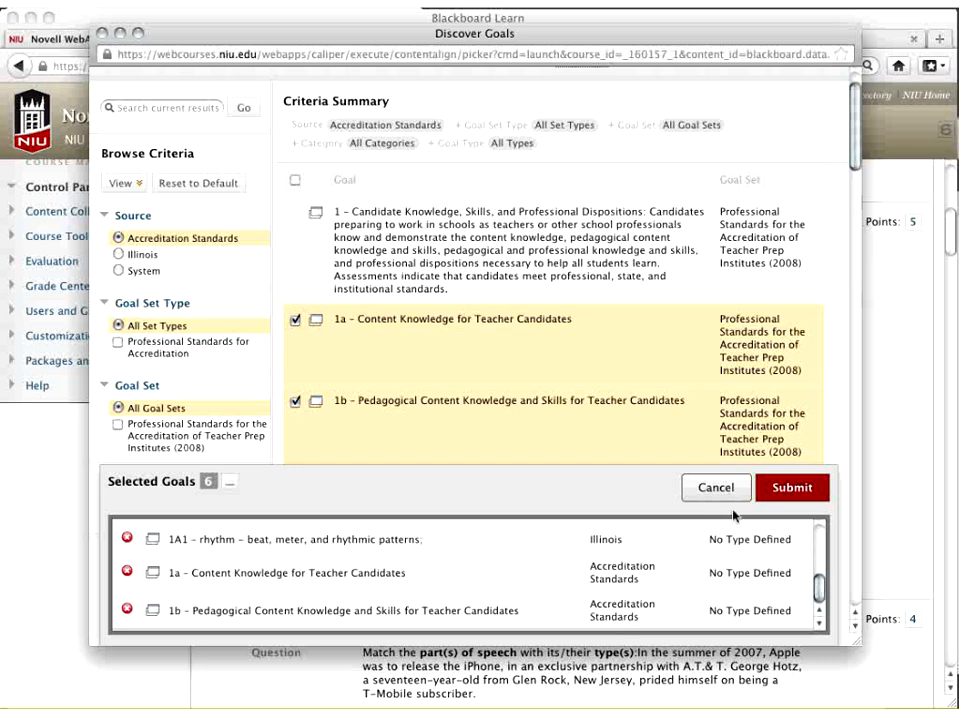
Submit the selected goals and review the active goals shown under question 1
click(791, 489)
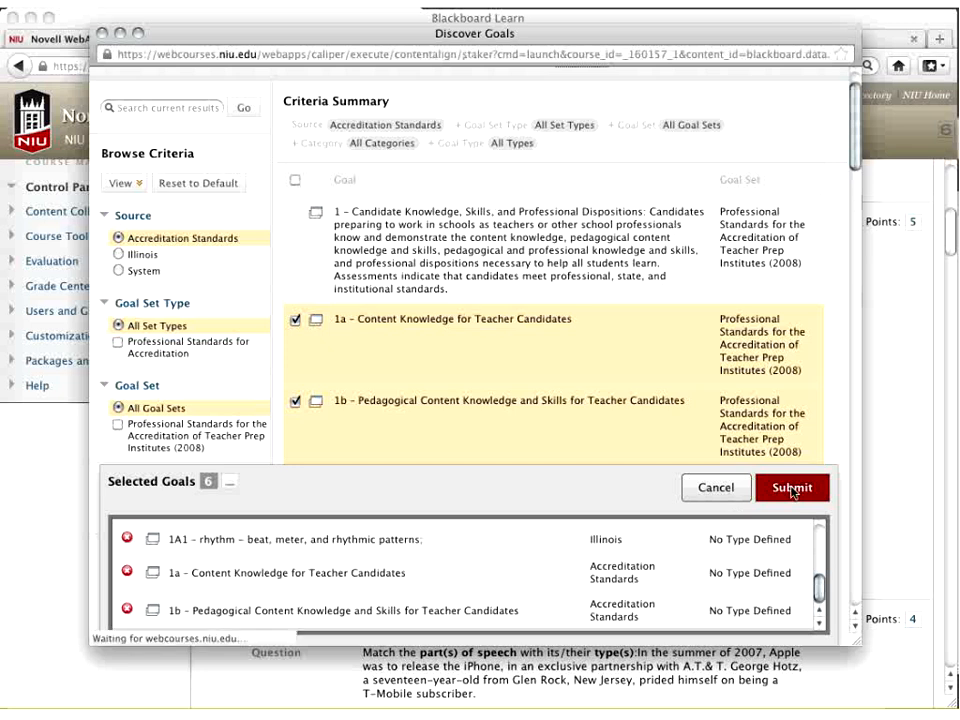
scroll(711, 497, down, 3)
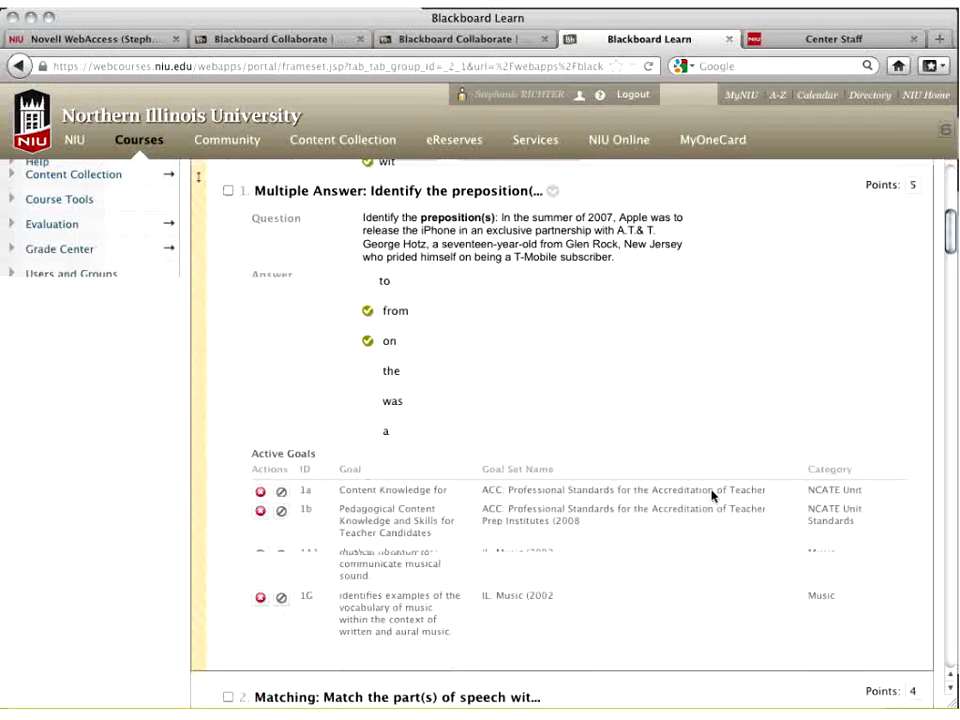
scroll(711, 494, down, 3)
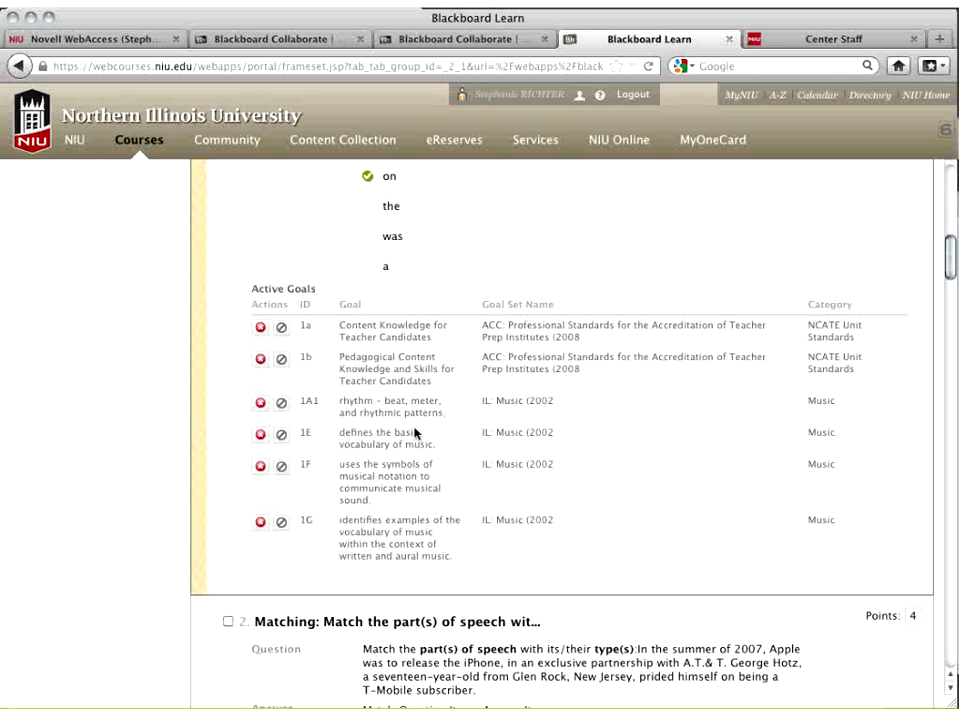
Check the test-level goals of Quiz 6, then review the active goals on the Assessments page
scroll(415, 432, up, 10)
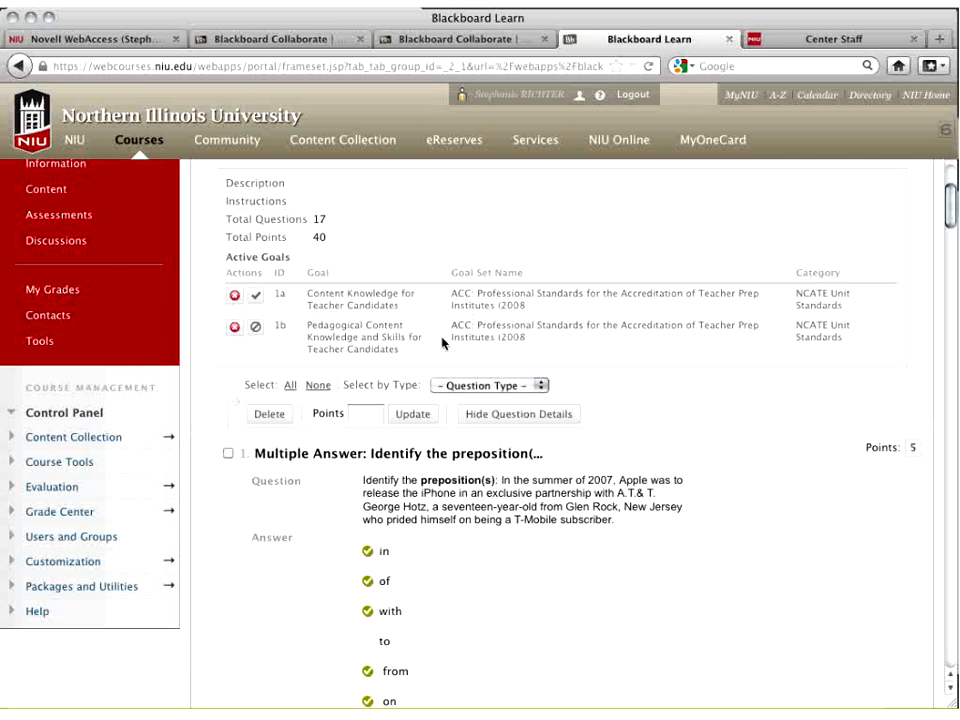
click(50, 216)
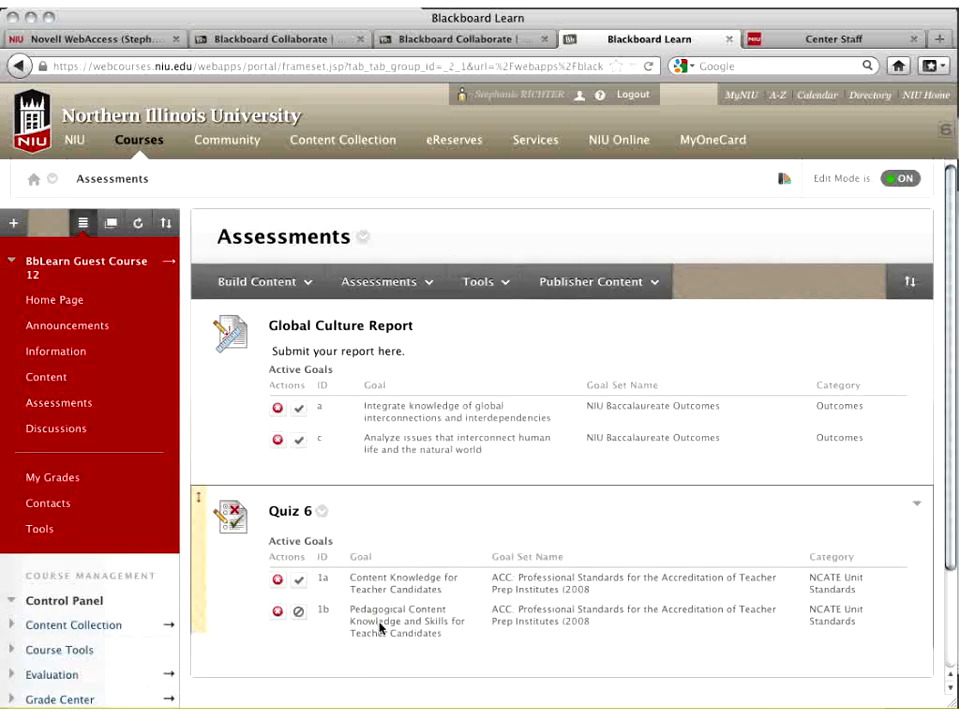
scroll(370, 628, down, 3)
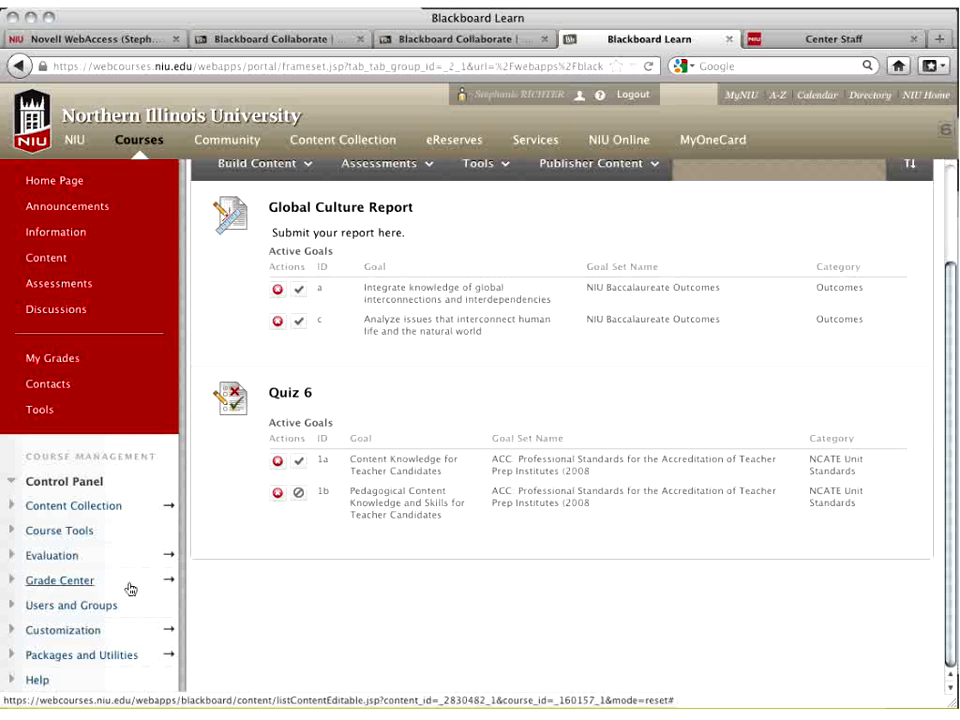
In the full Grade Center, view the goal alignments of the Global Culture Report column and the options of the course glossary column
click(168, 583)
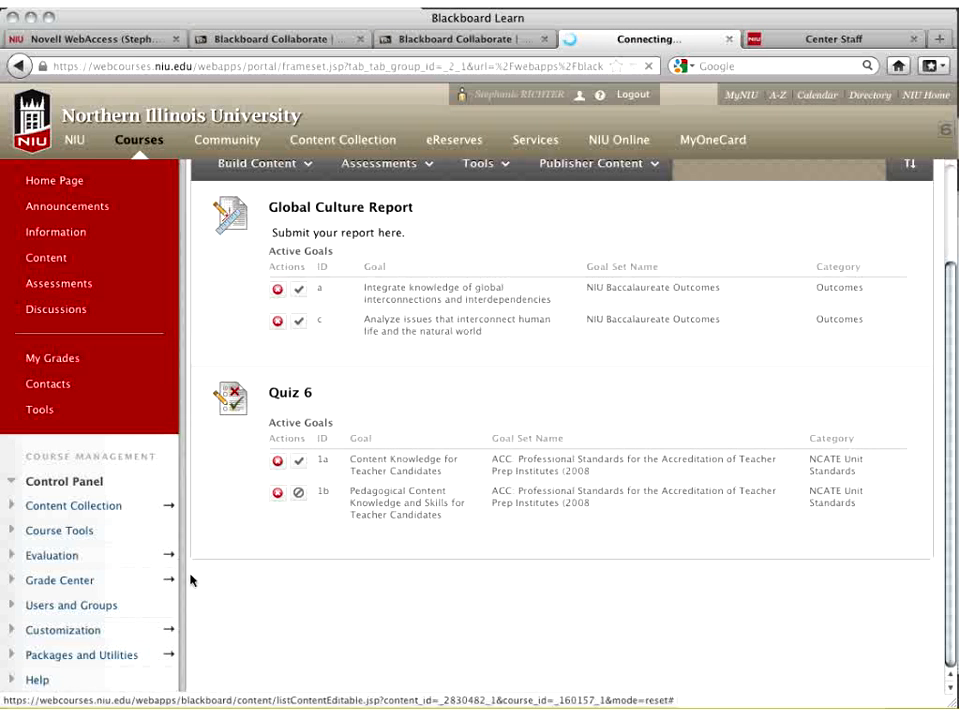
drag(543, 570, 821, 566)
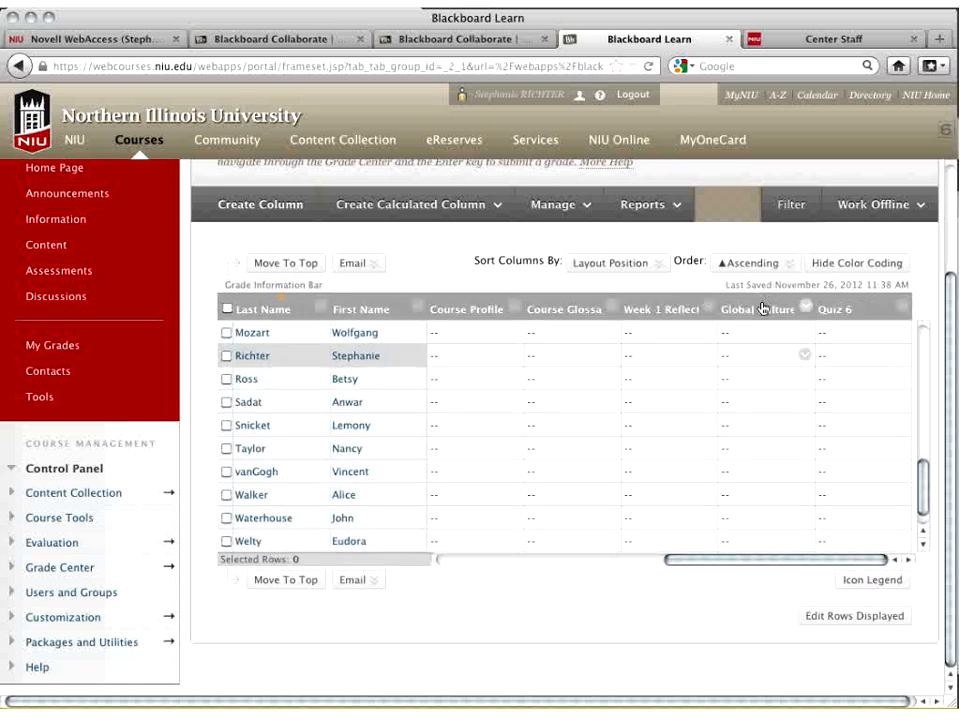
click(807, 311)
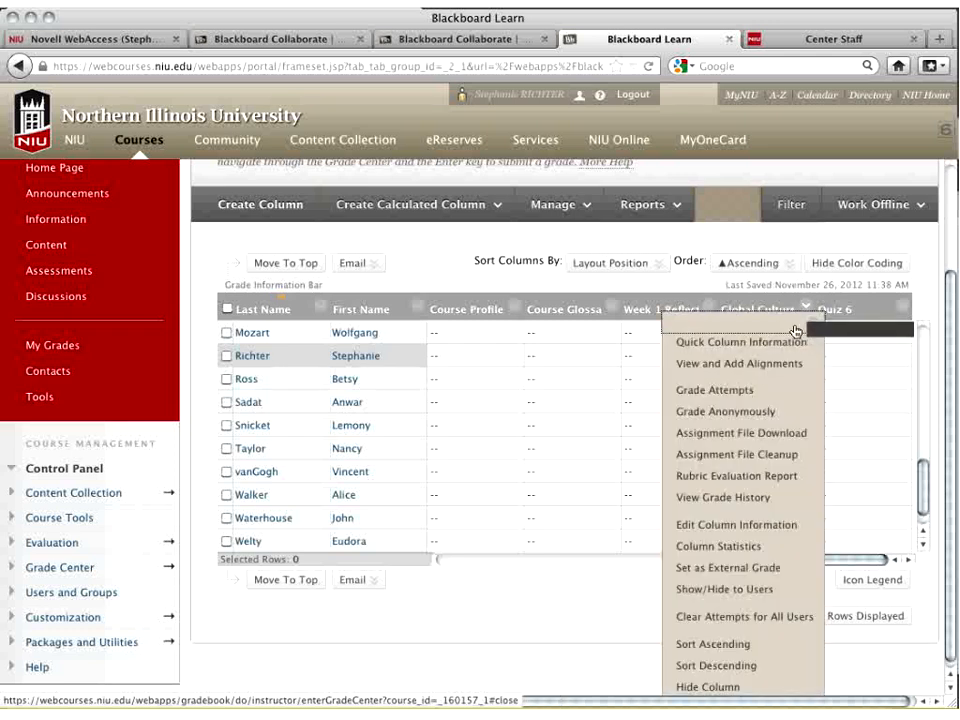
click(742, 373)
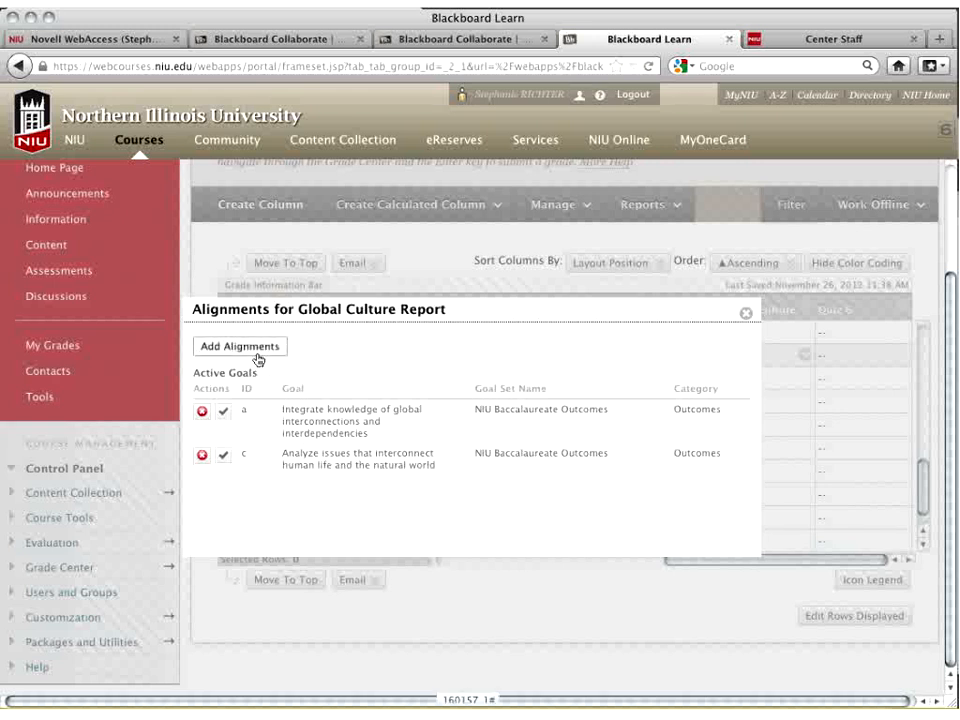
click(746, 314)
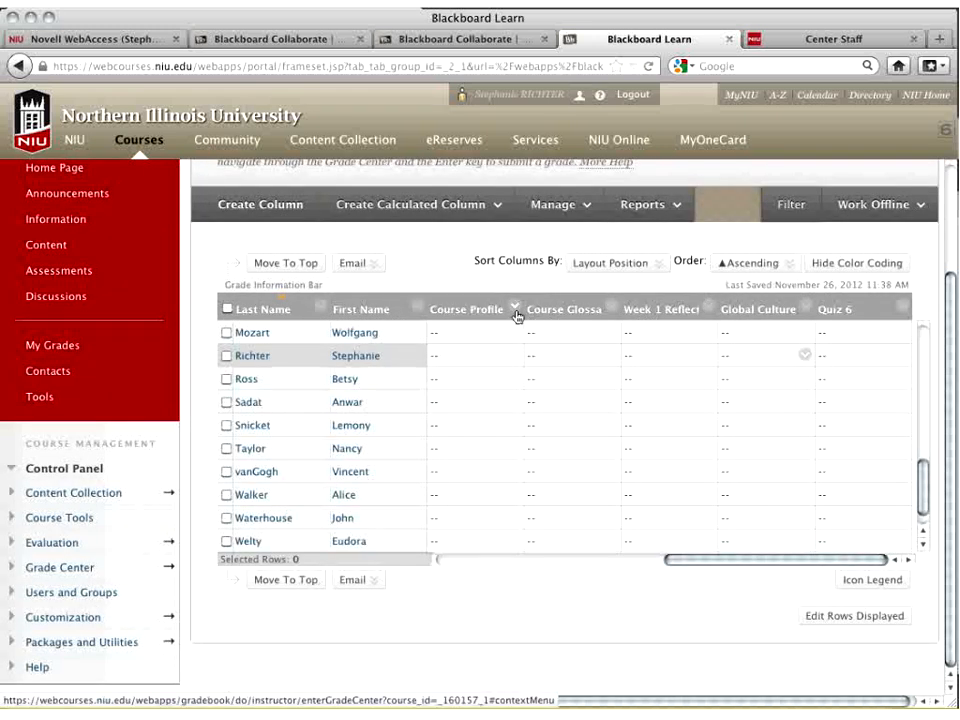
click(611, 313)
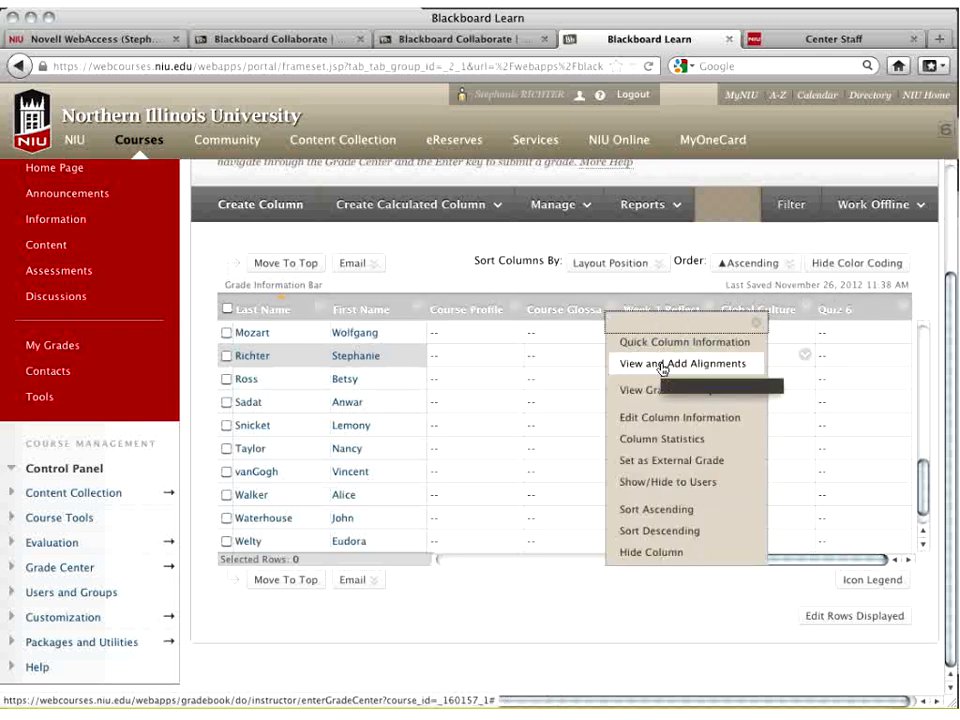
click(936, 298)
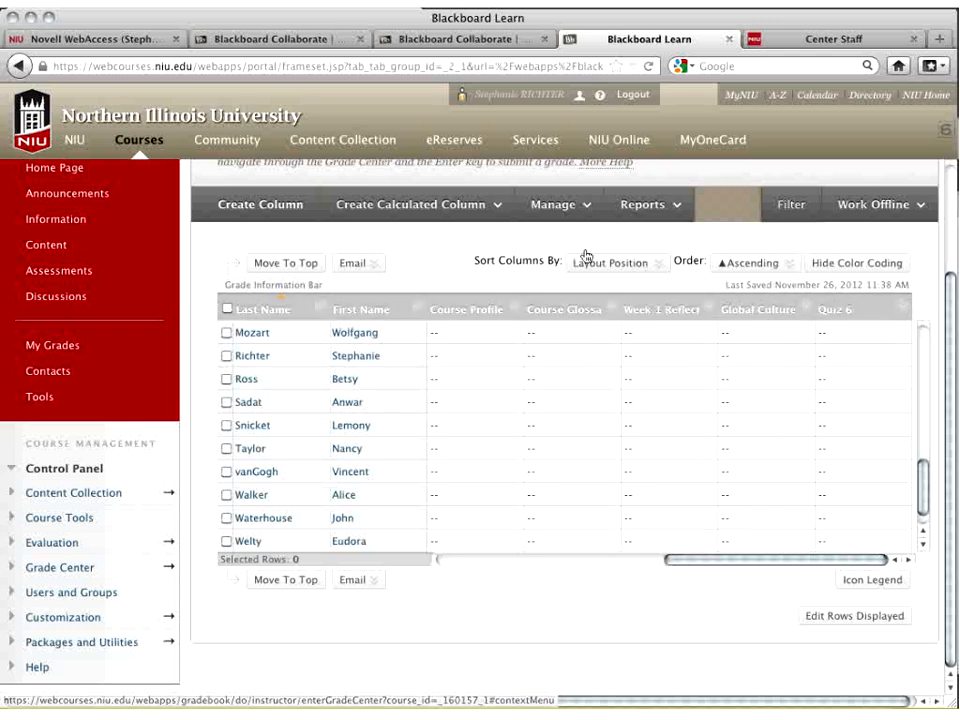
Create a grade column named Participation with 15 points possible
click(265, 205)
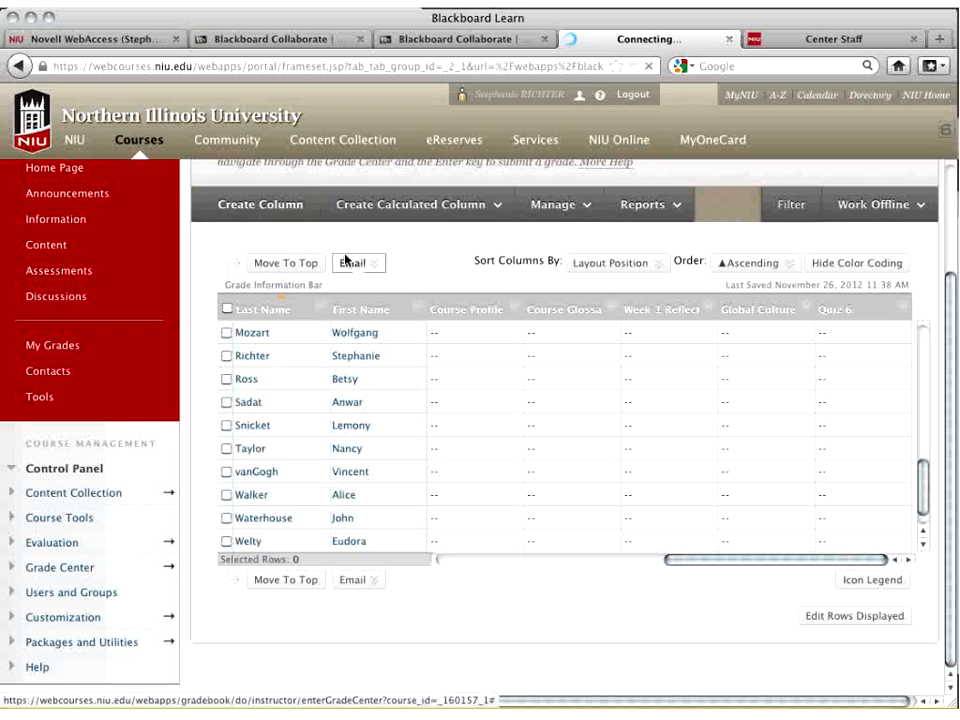
click(393, 428)
text(Participation)
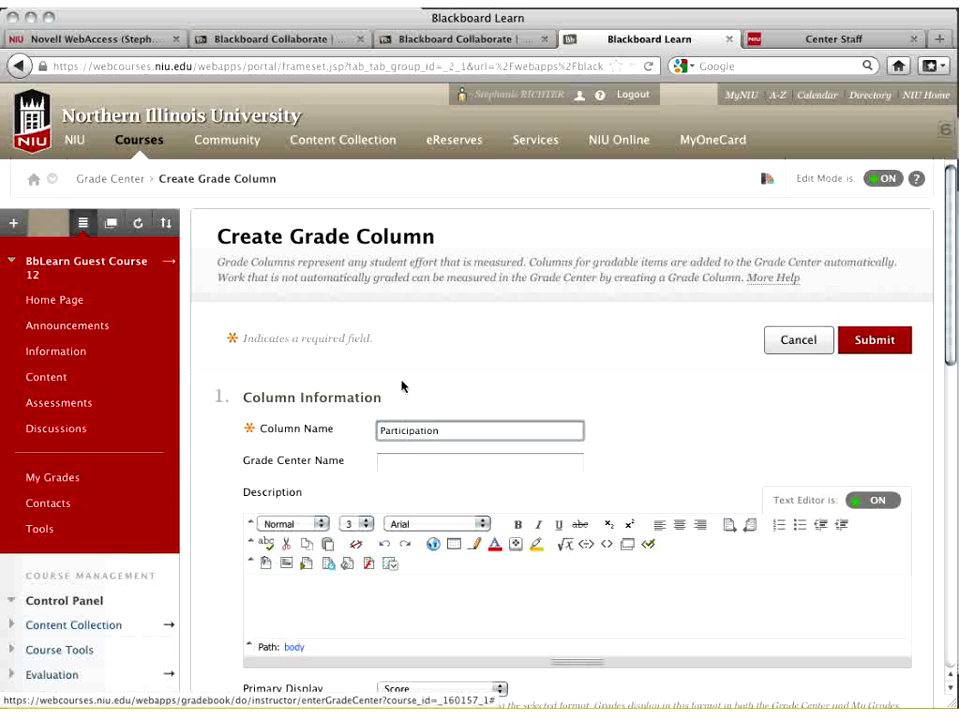
scroll(402, 386, down, 5)
click(398, 471)
text(15)
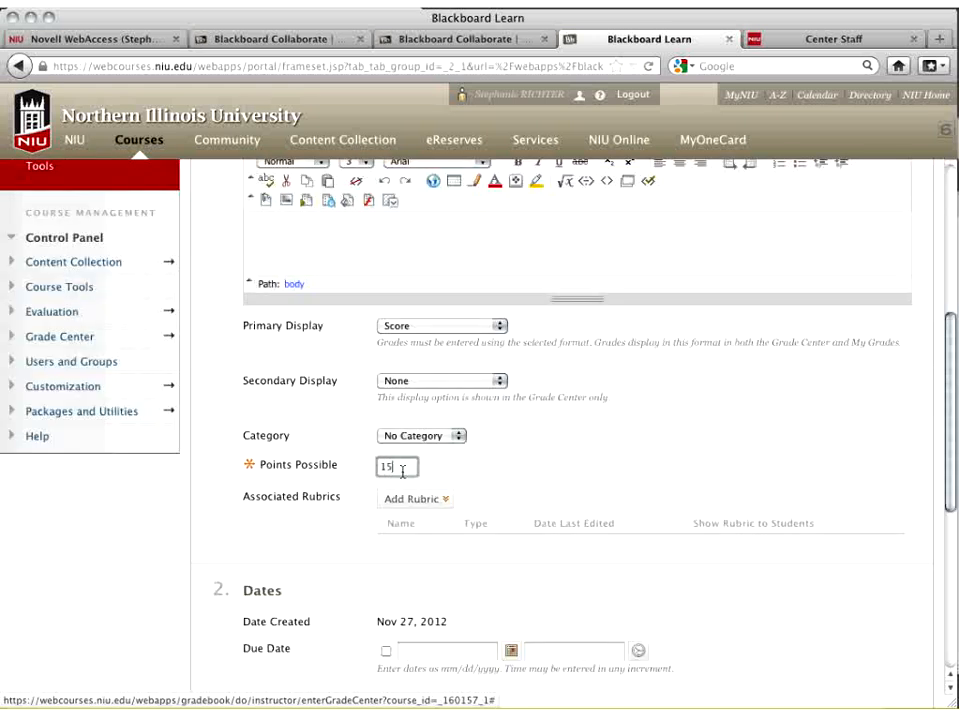
scroll(616, 461, up, 10)
click(850, 345)
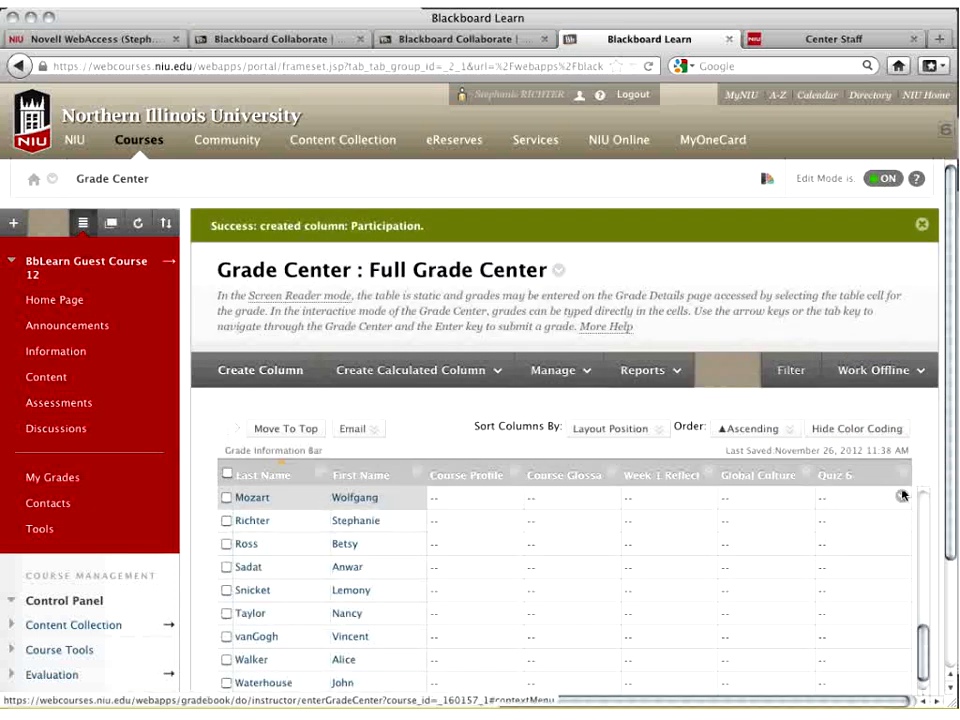
Locate the new Participation column in the grade table and look at its column options for adding alignments
drag(882, 706, 889, 706)
drag(951, 538, 951, 553)
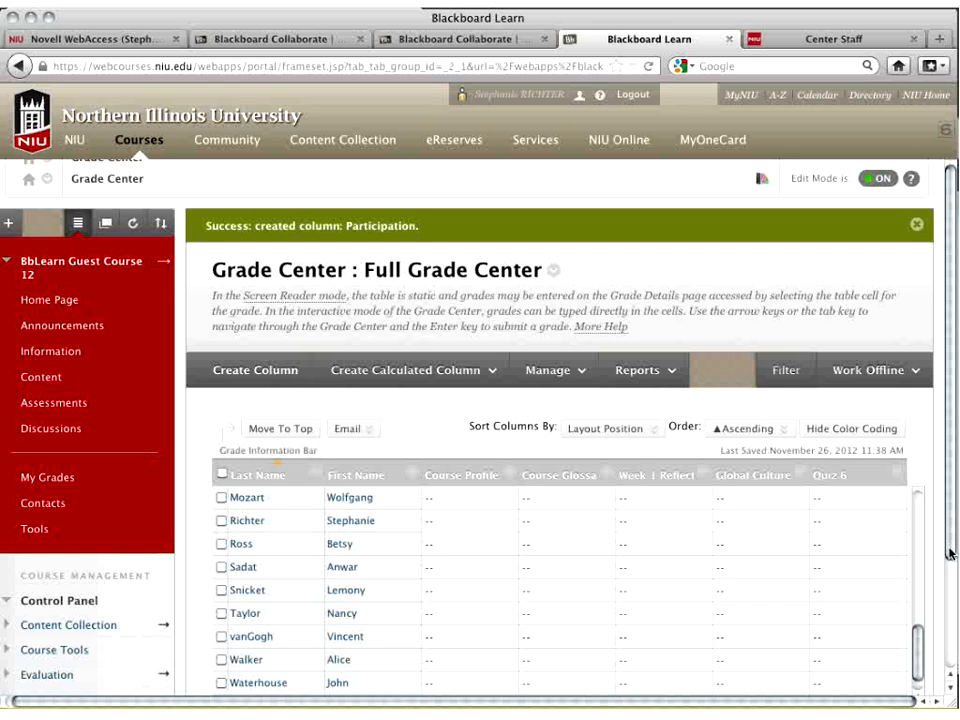
scroll(920, 460, down, 2)
click(899, 370)
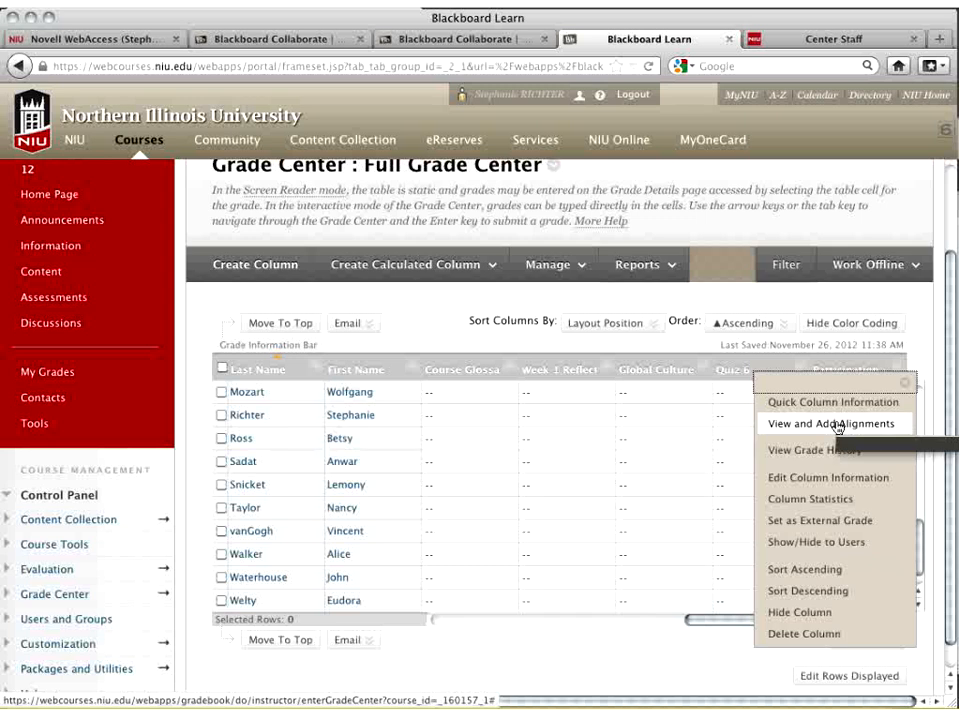
click(909, 390)
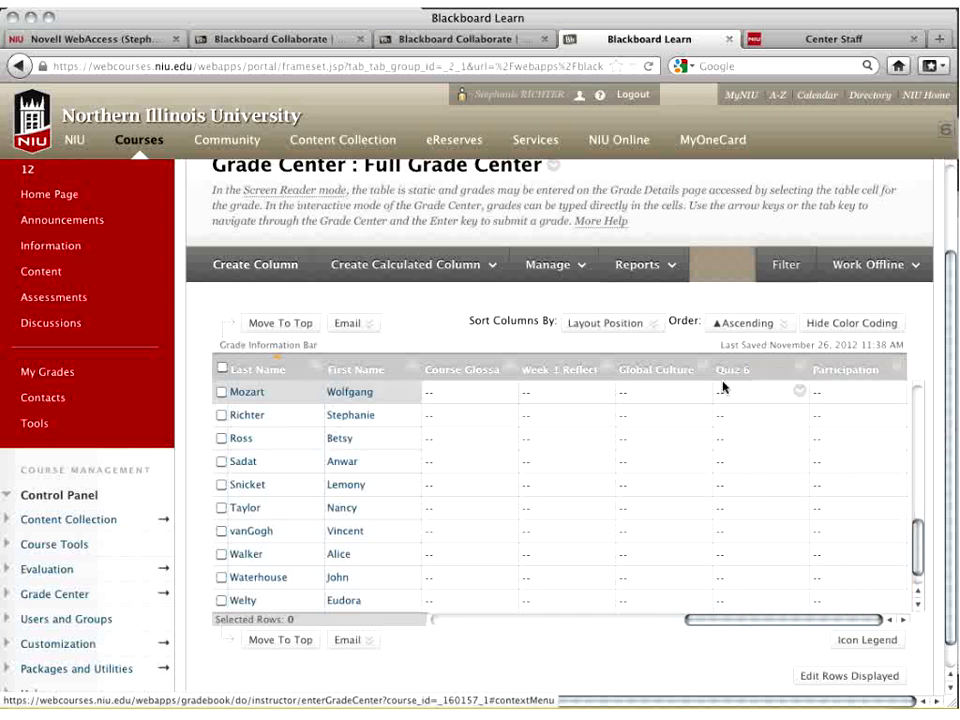
View the goal alignments of the Quiz 6 column and close them
click(799, 370)
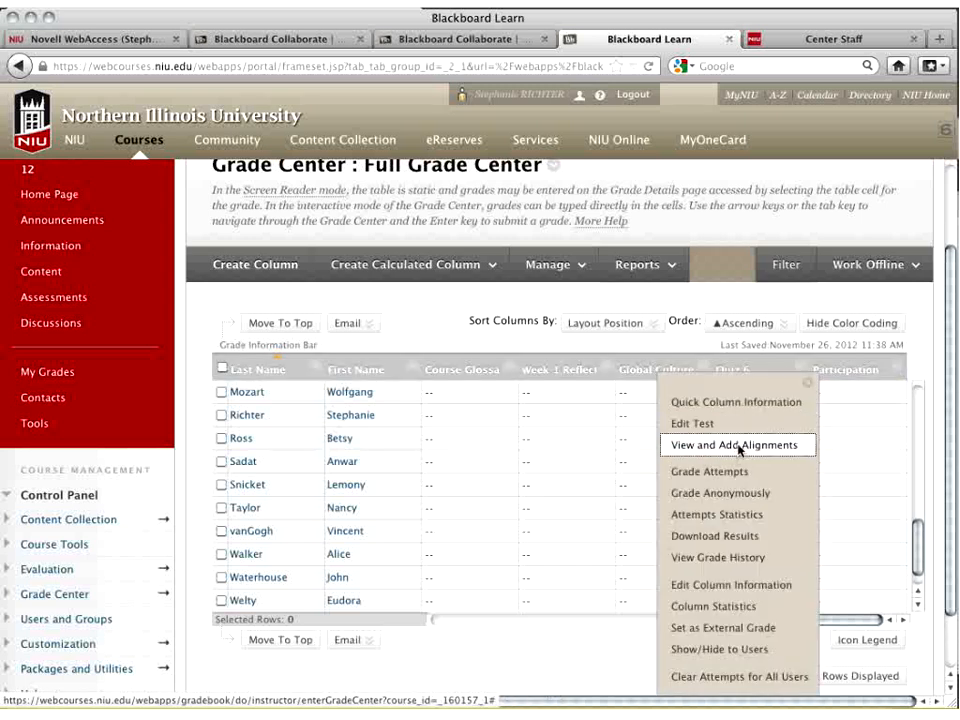
click(740, 448)
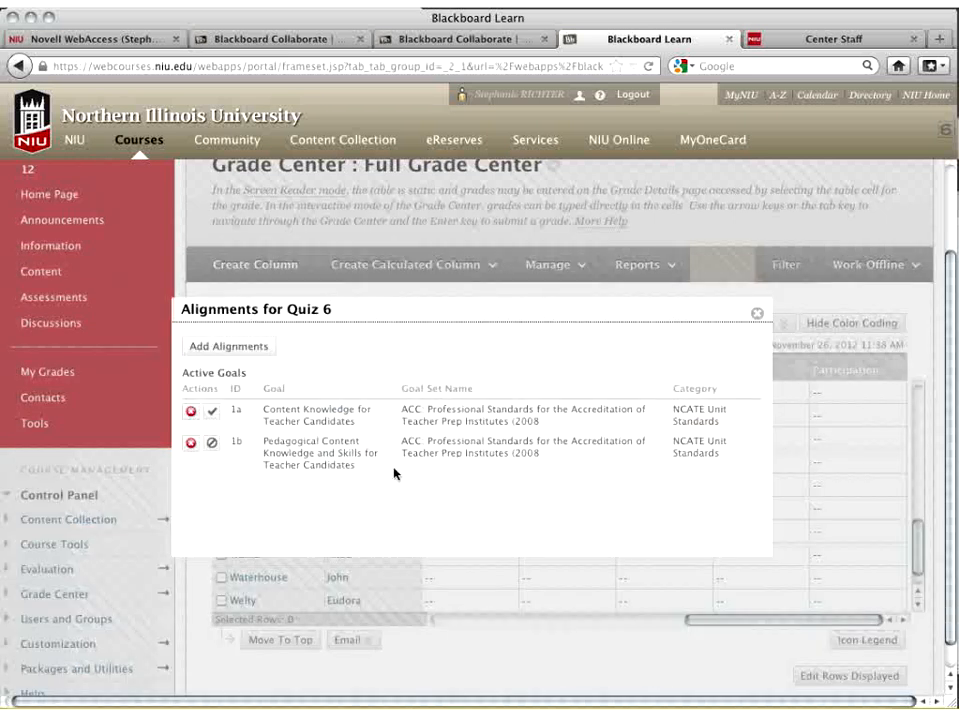
click(758, 318)
Open the attempts statistics for Quiz 6 and look over the page
click(790, 370)
click(799, 367)
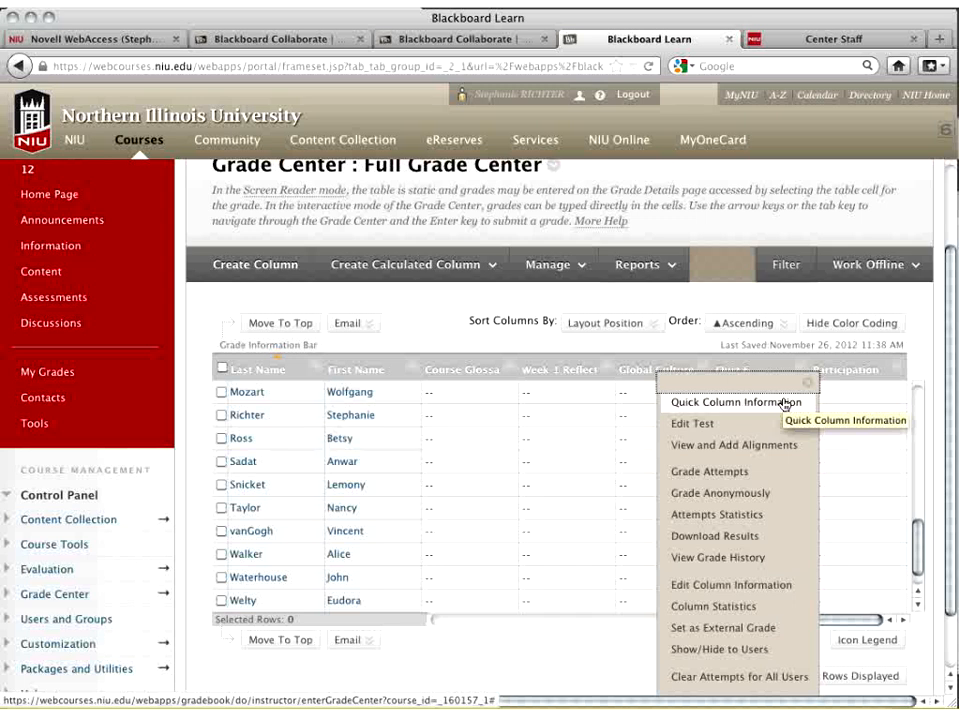
click(744, 516)
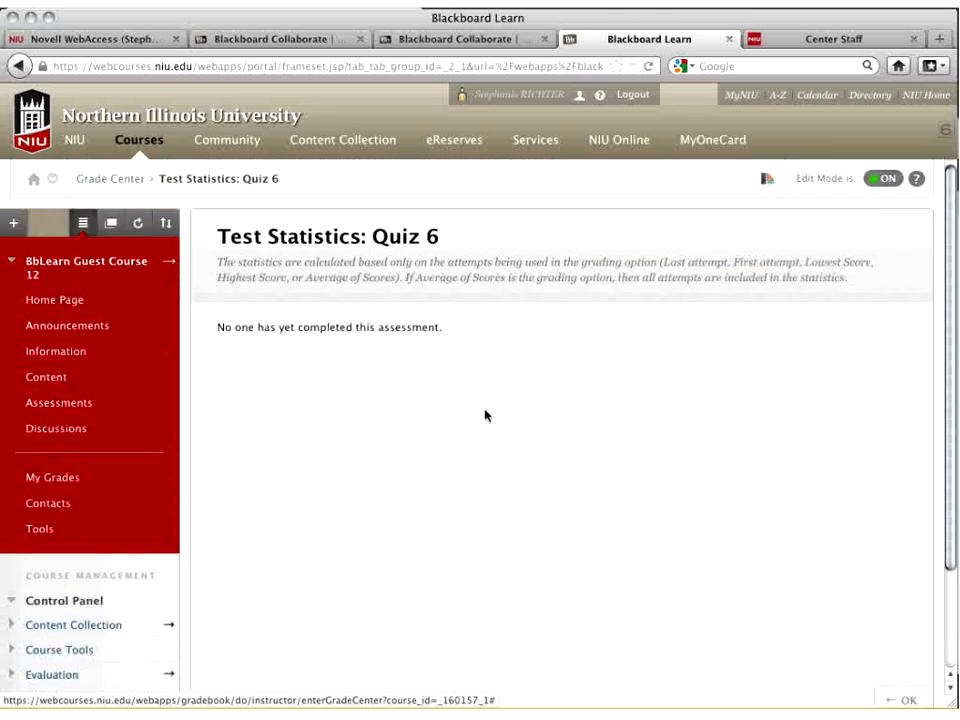
scroll(484, 415, down, 3)
scroll(484, 414, up, 3)
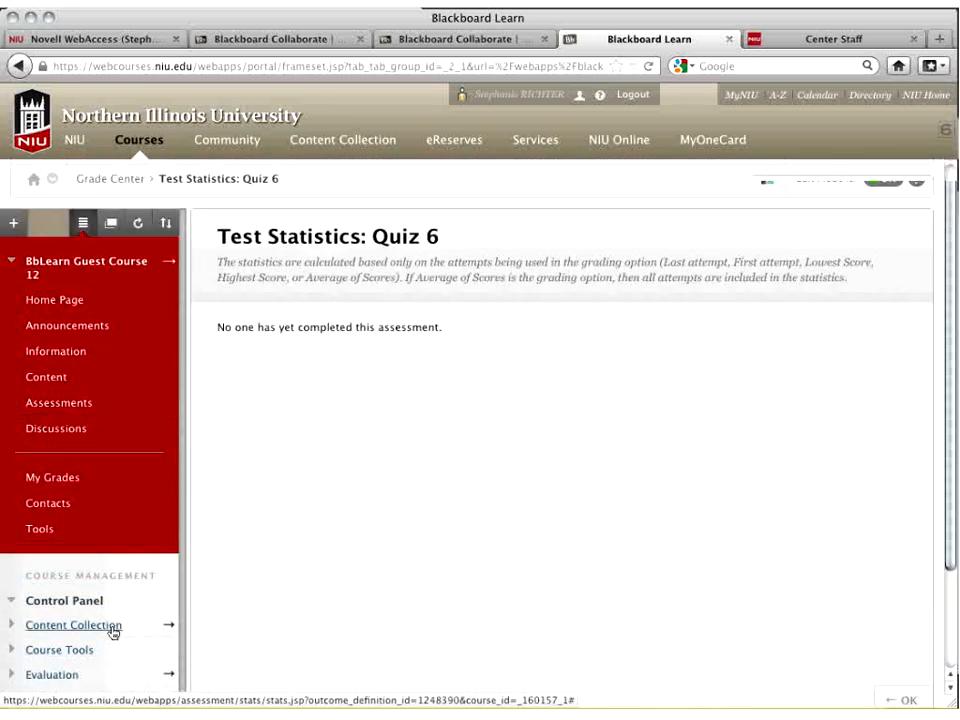
Return to the full Grade Center and reopen the Quiz 6 attempts statistics to view its goal alignments
scroll(113, 632, down, 1)
click(166, 648)
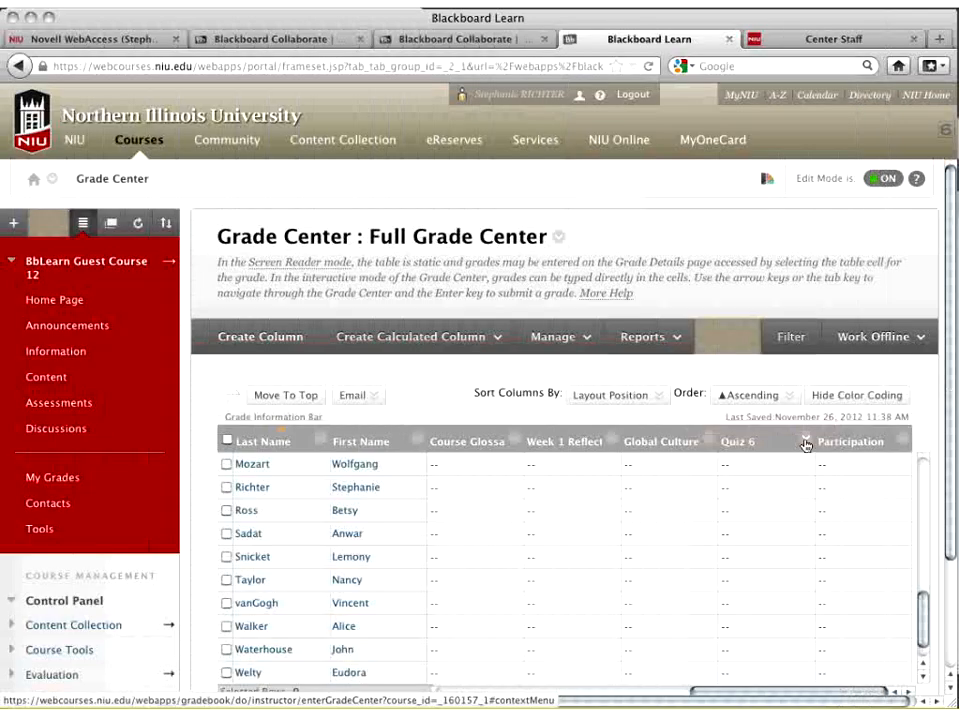
click(805, 437)
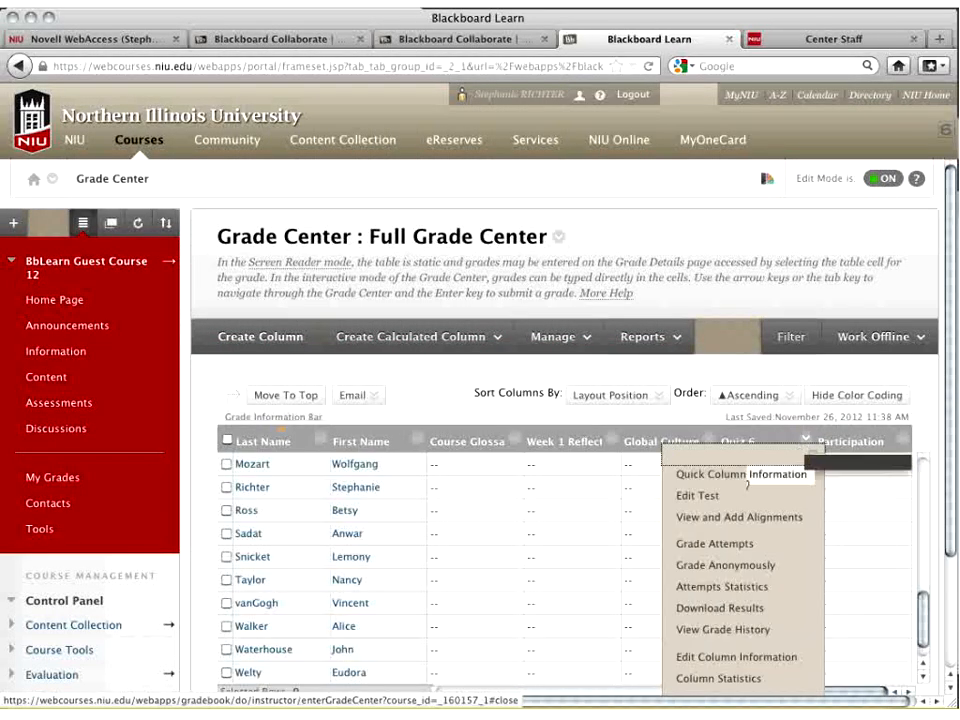
click(719, 547)
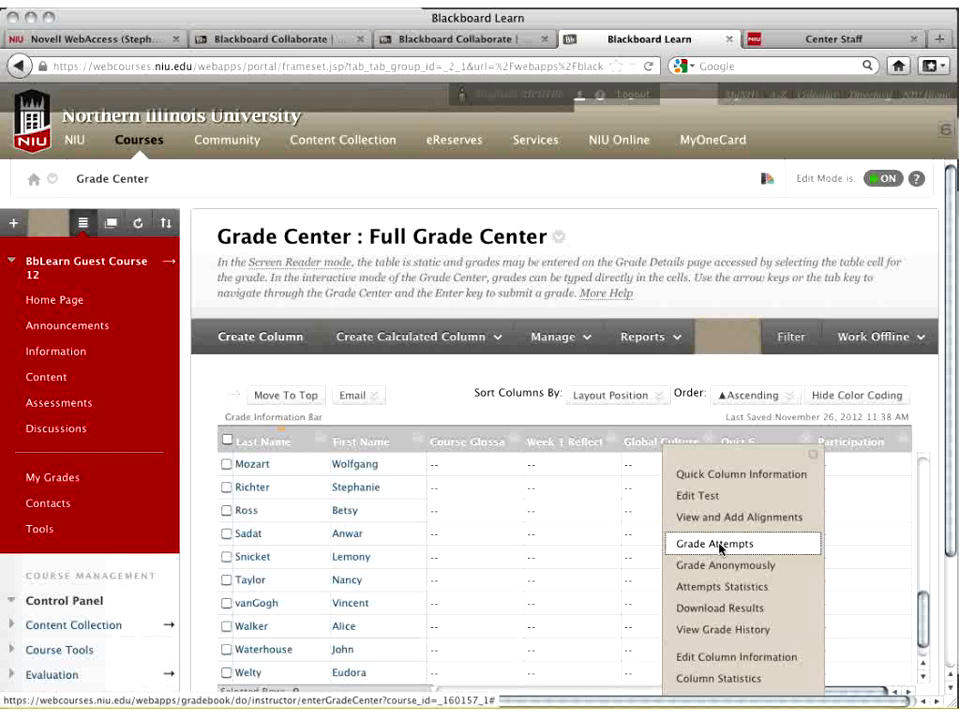
click(729, 591)
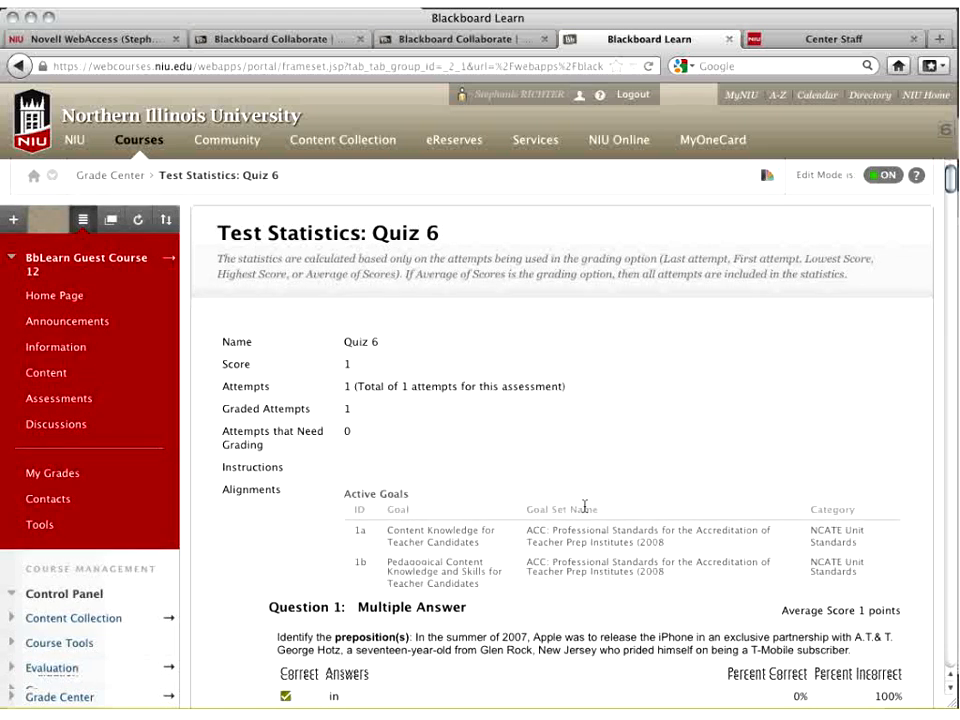
Examine the goal alignments in the Quiz 6 test statistics, both for the whole quiz and for the first question
scroll(585, 507, down, 5)
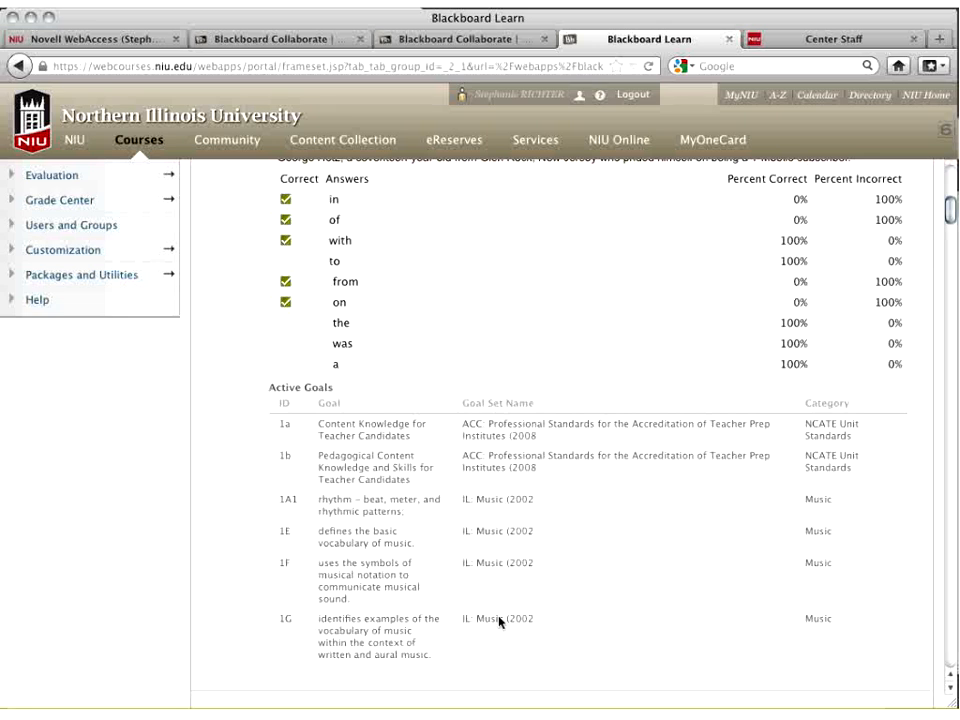
scroll(499, 621, up, 5)
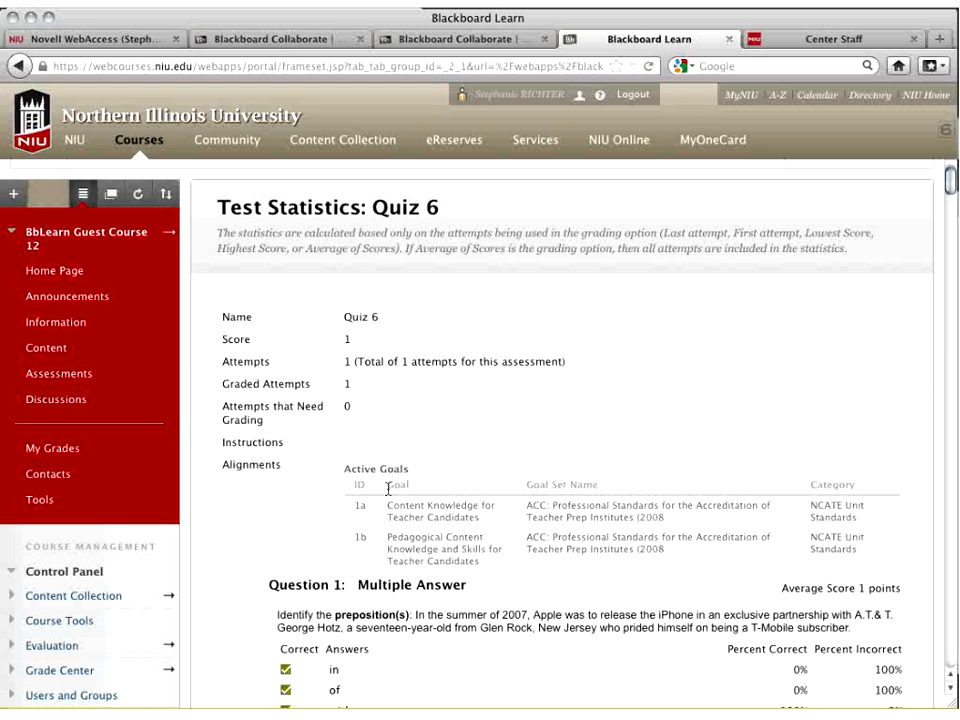
scroll(370, 490, down, 1)
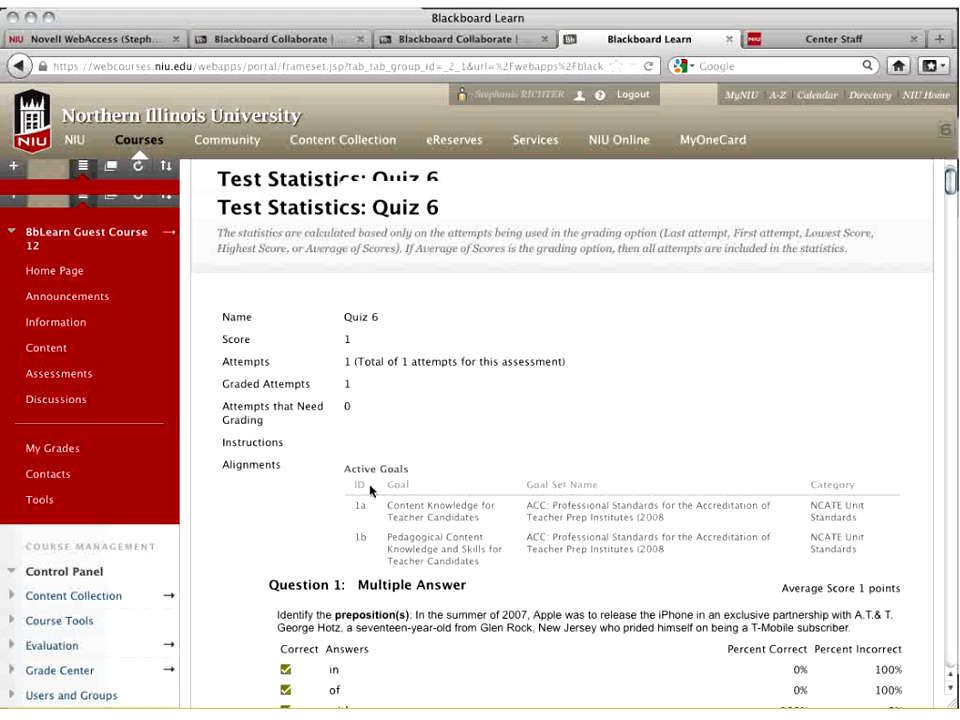
Go to the course's Rubrics tool and open the narrative rubric for editing
scroll(370, 490, down, 8)
click(61, 248)
click(44, 500)
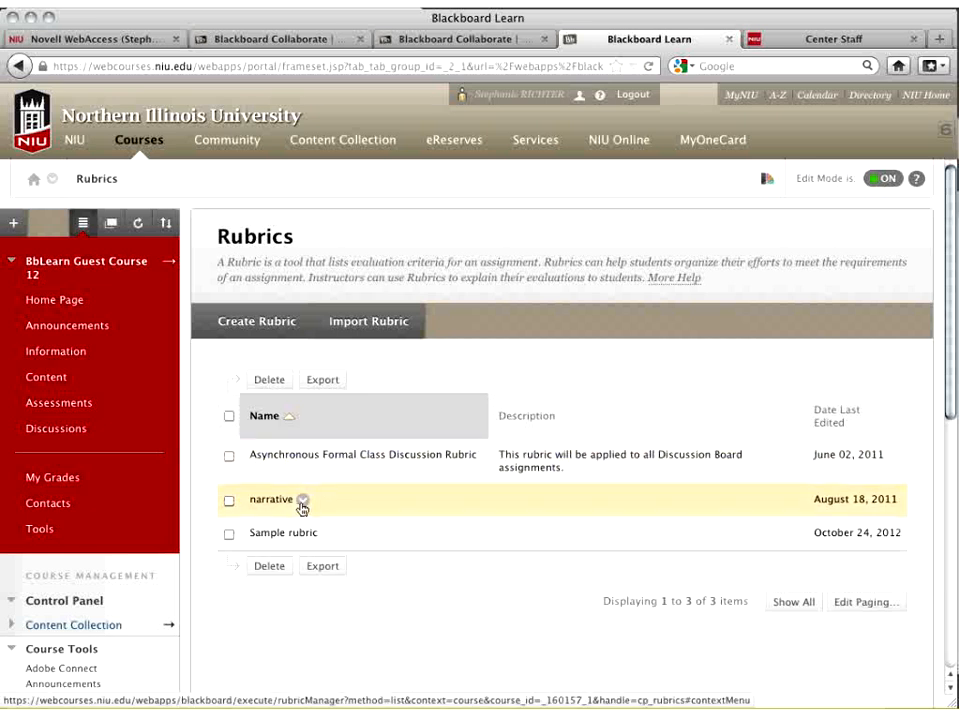
click(300, 502)
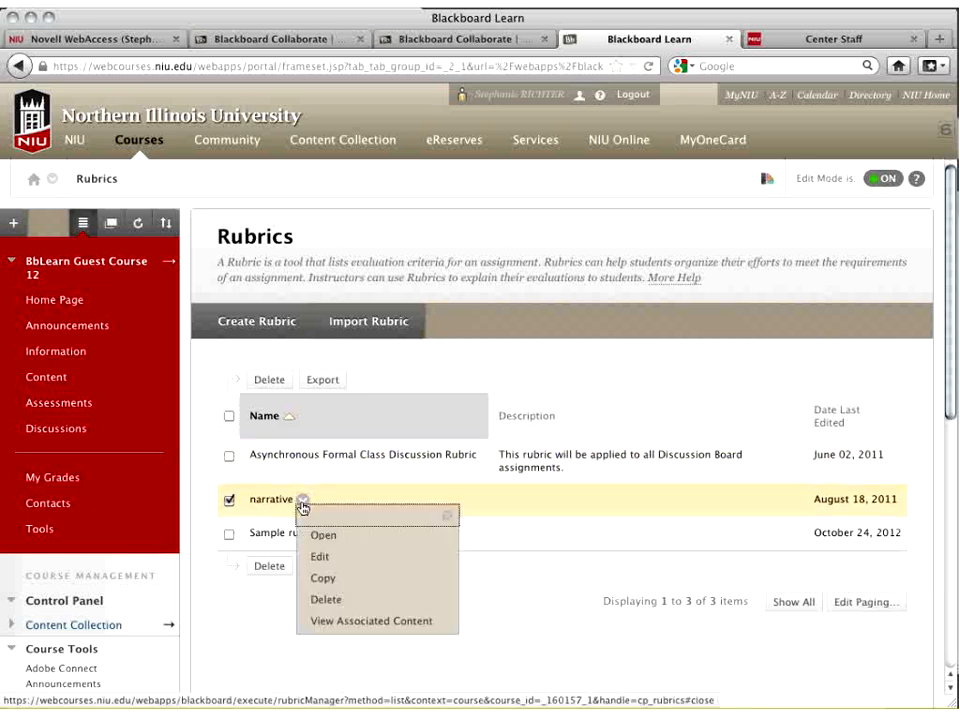
click(340, 556)
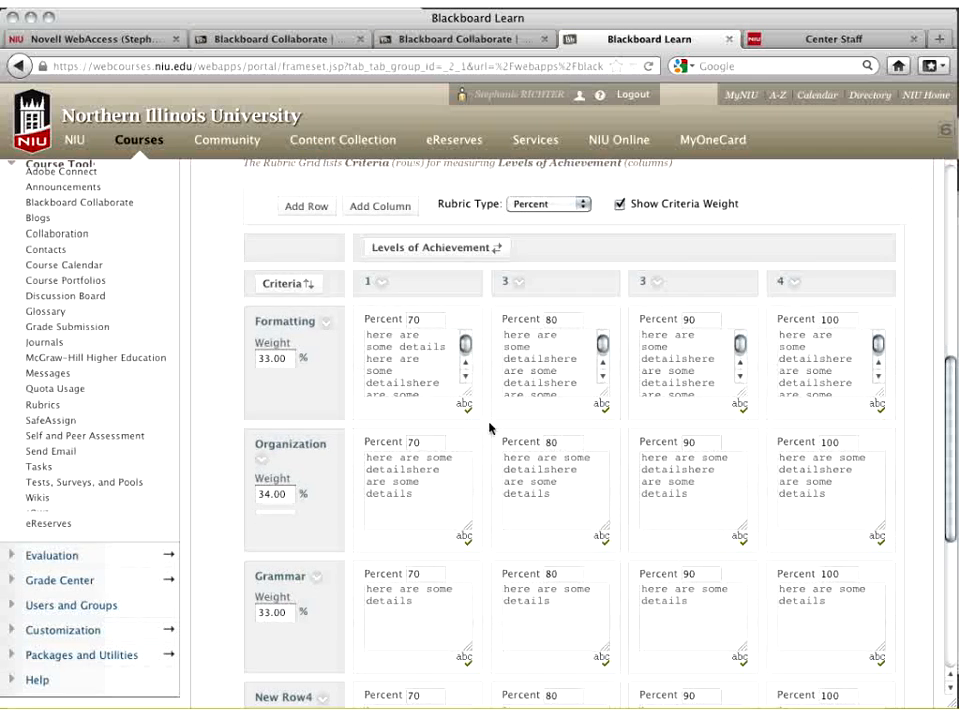
Look at the rubric type choices and the row options of the Formatting criterion, leaving both without making a change
click(551, 244)
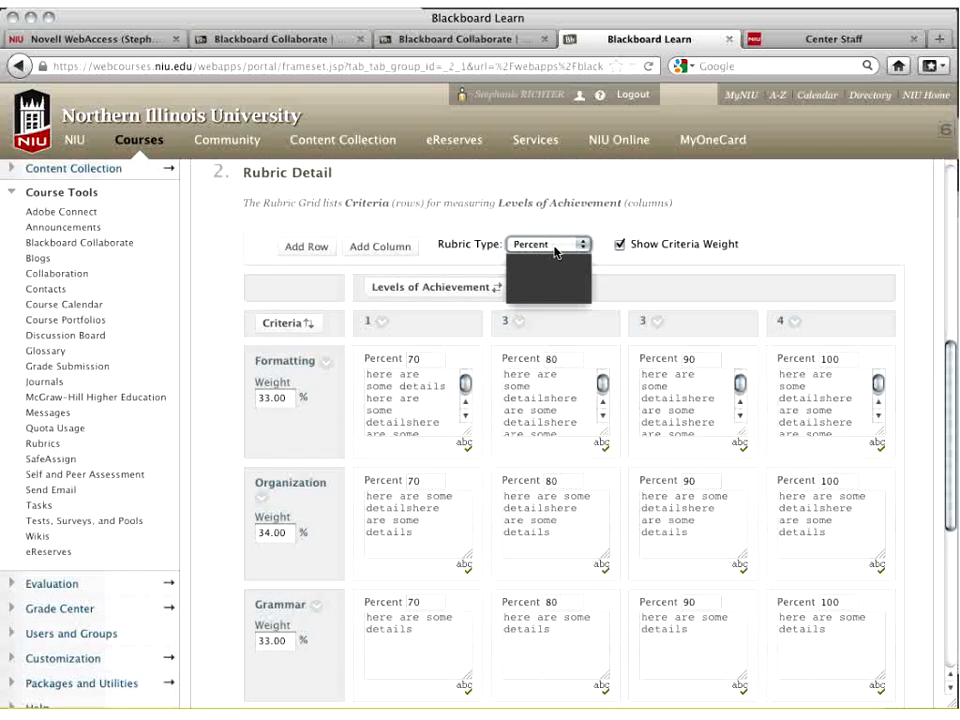
click(634, 270)
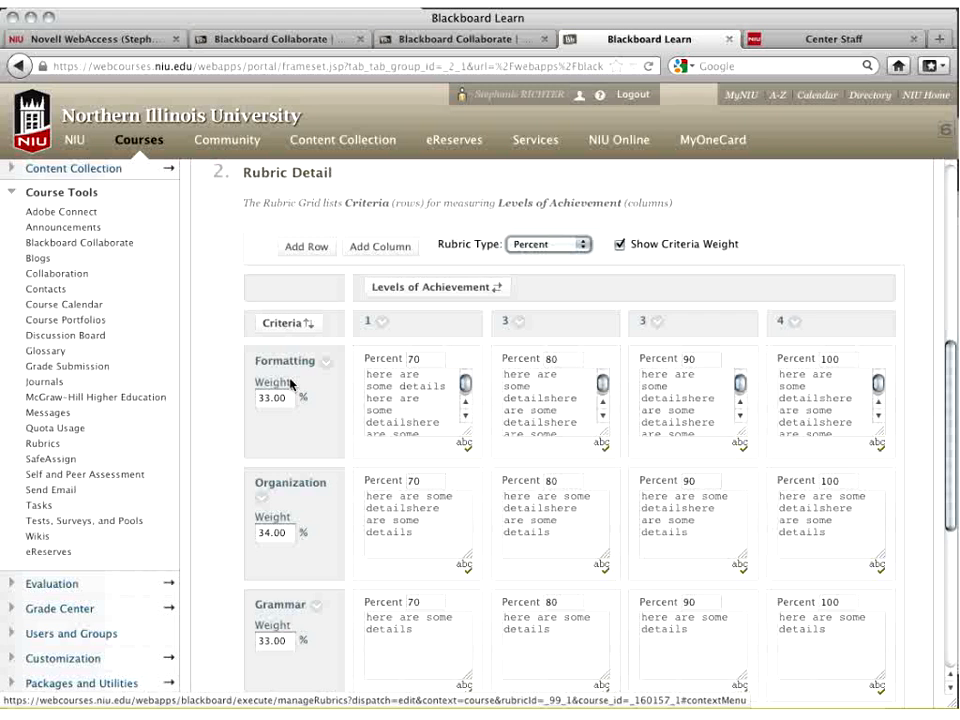
scroll(290, 383, down, 2)
click(325, 284)
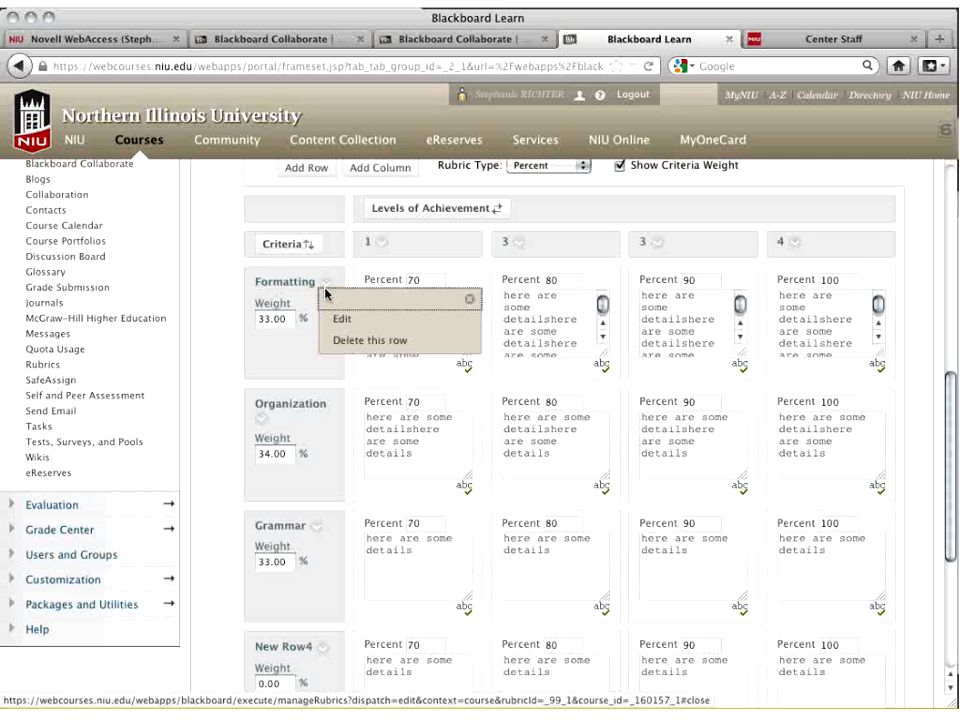
click(469, 303)
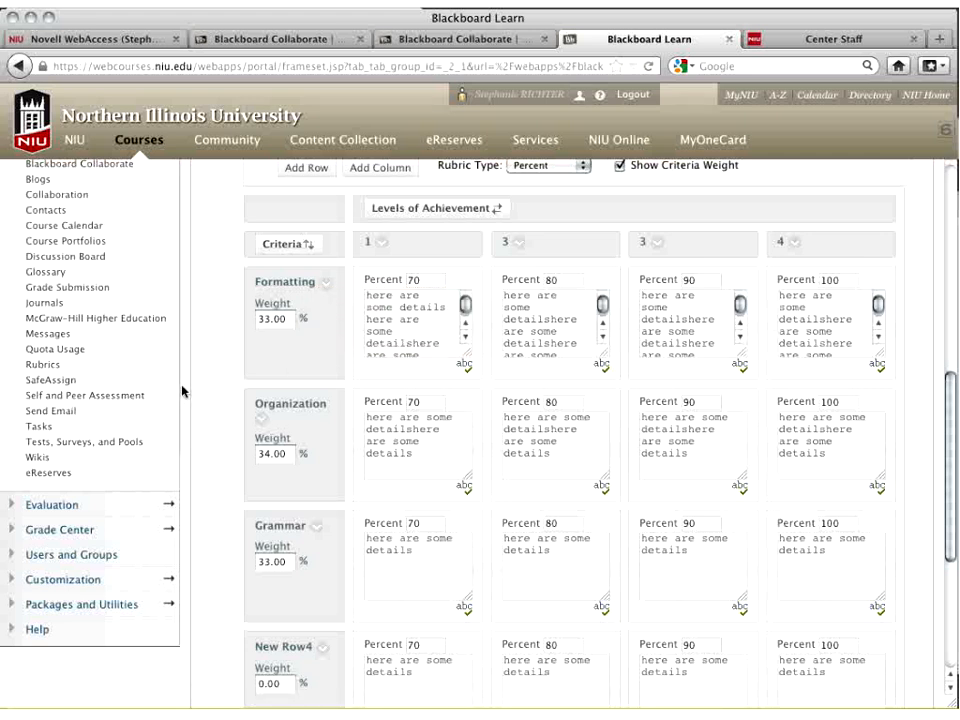
Open the Course Reports under the course's evaluation tools and read through the descriptions of the goal coverage and performance reports
scroll(182, 391, up, 4)
click(84, 291)
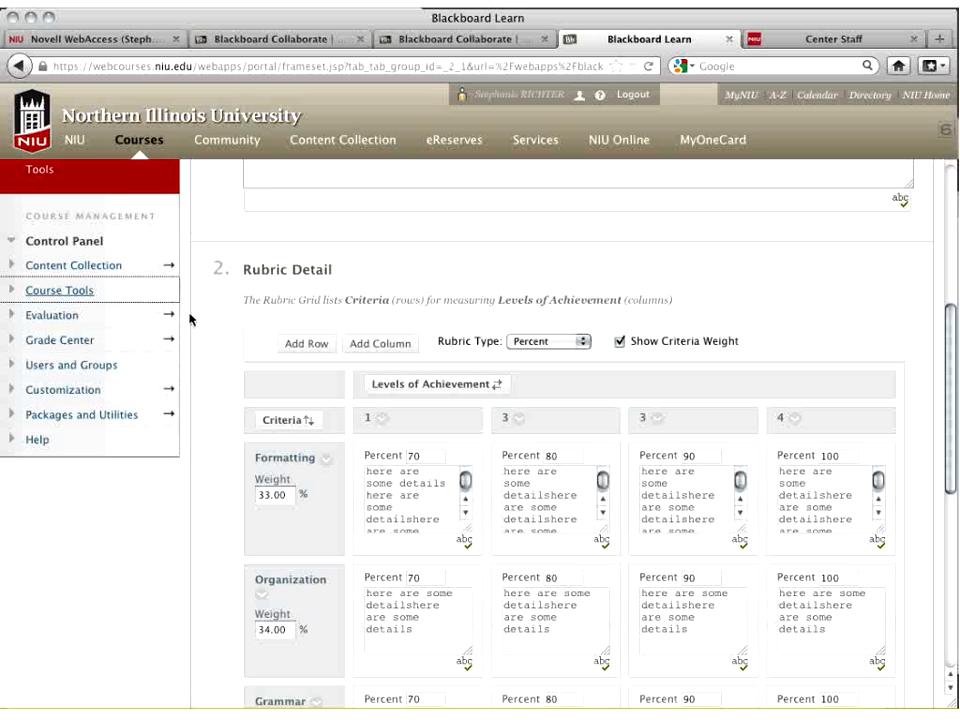
click(60, 316)
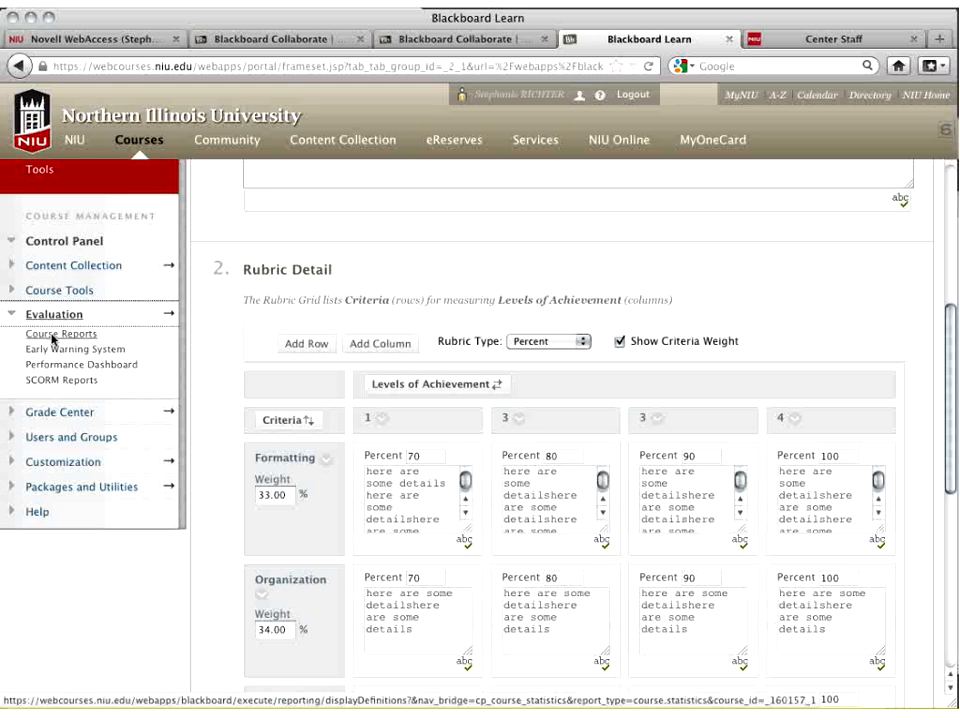
click(50, 338)
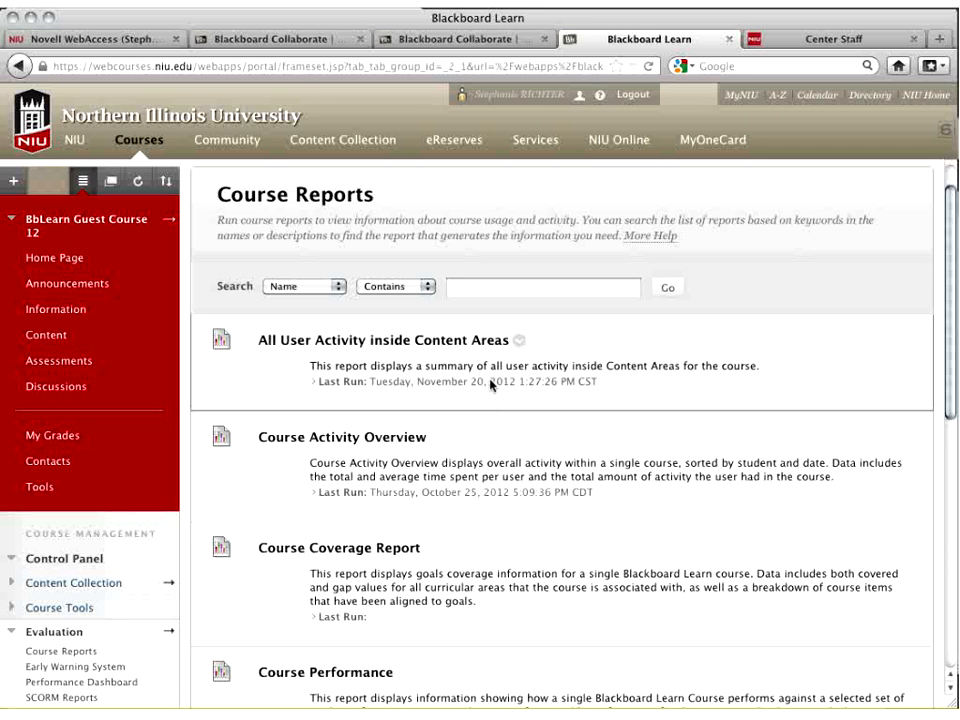
scroll(490, 385, down, 1)
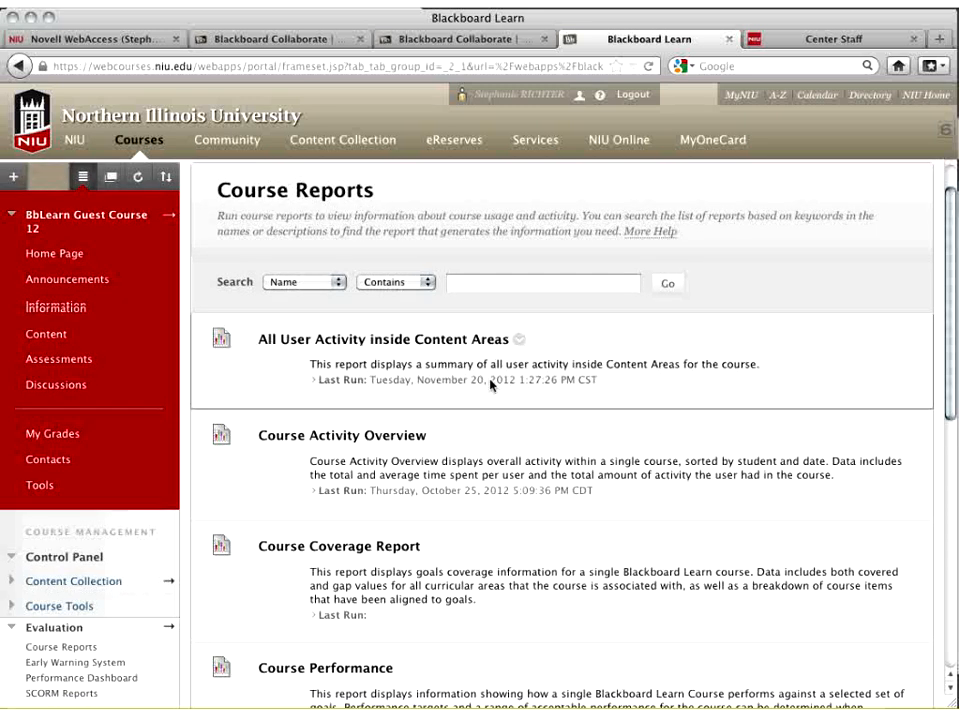
scroll(490, 385, down, 5)
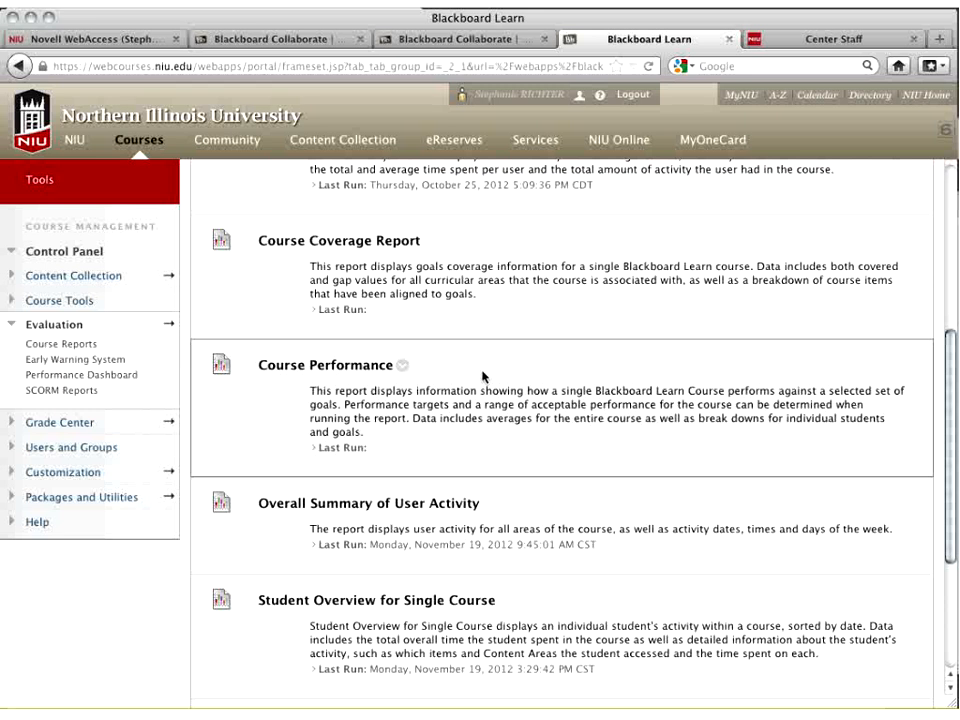
scroll(483, 376, down, 1)
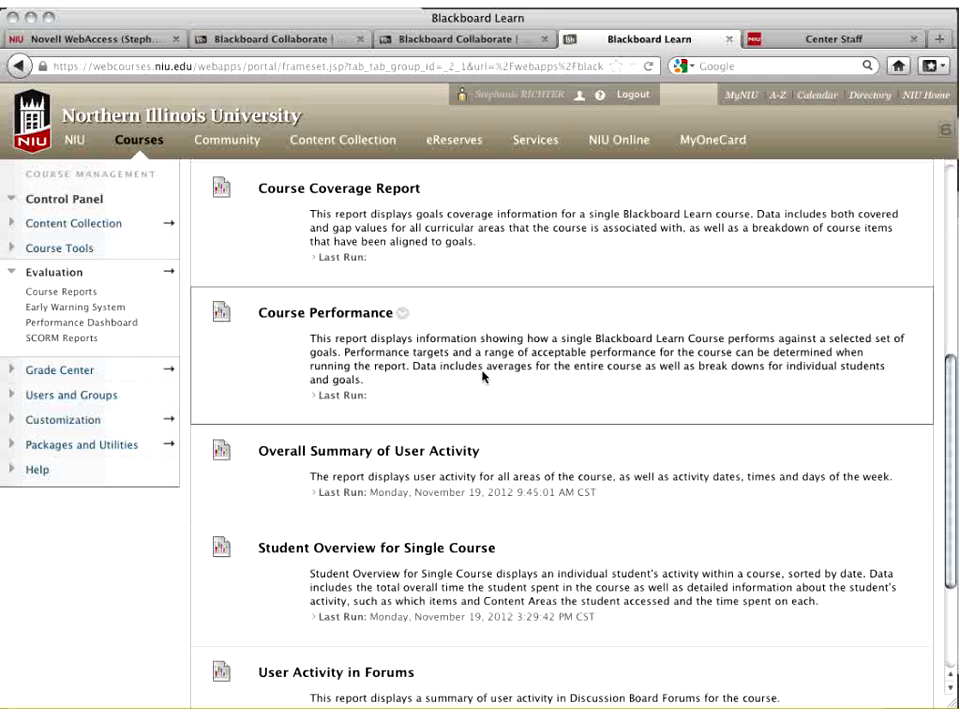
Open the run page of the Course Performance report and examine its description, goal set and target performance settings
click(402, 314)
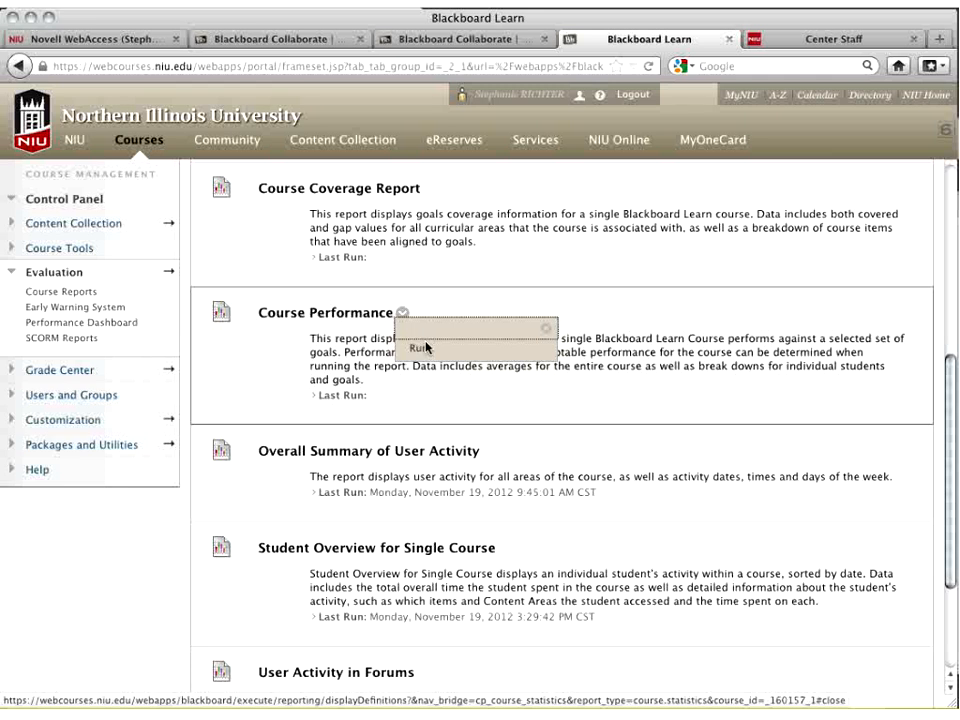
click(425, 347)
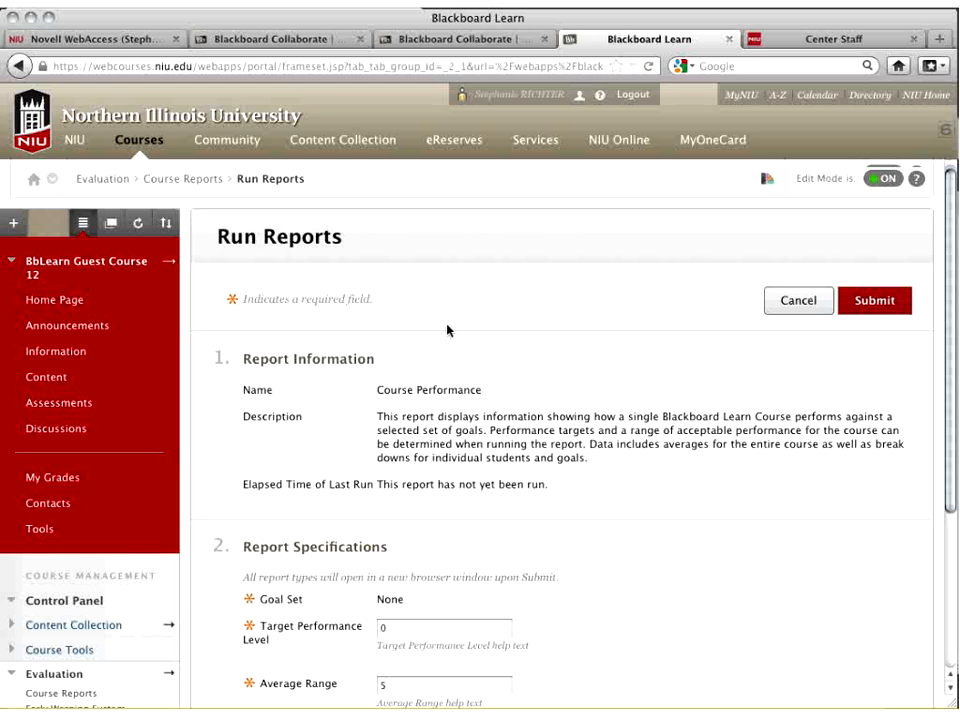
scroll(447, 330, down, 3)
click(394, 418)
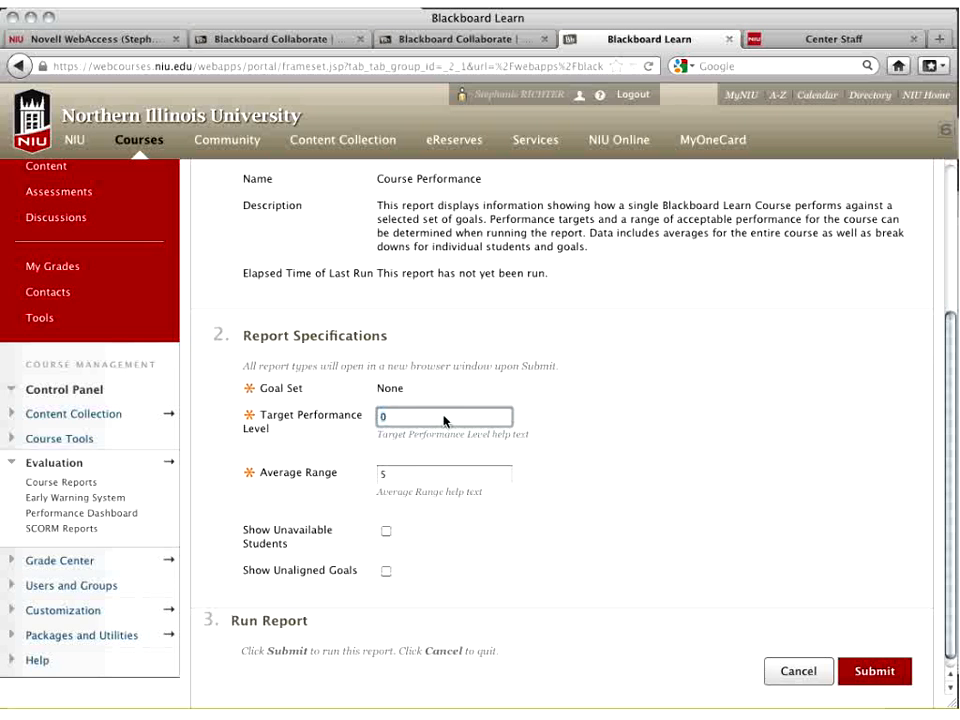
scroll(597, 272, up, 1)
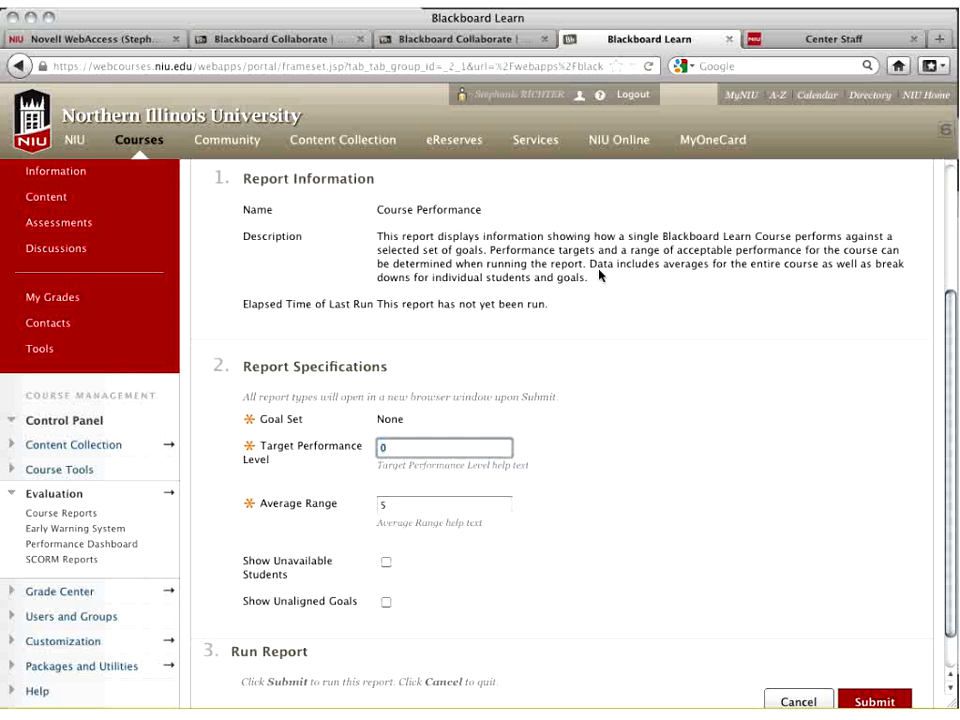
drag(590, 264, 598, 281)
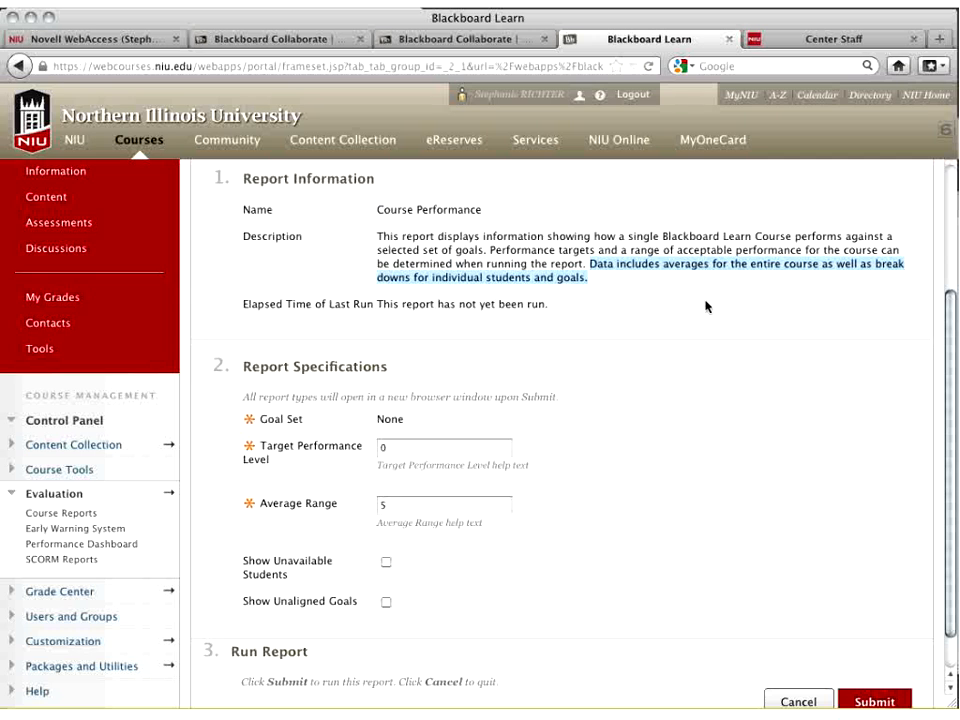
scroll(560, 340, down, 2)
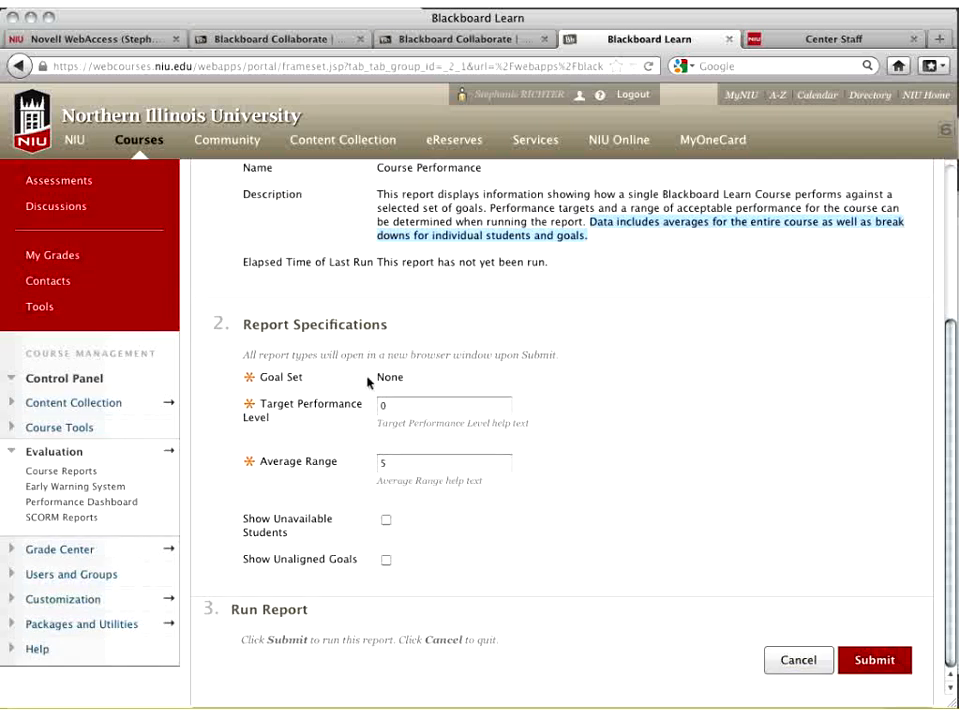
double_click(421, 382)
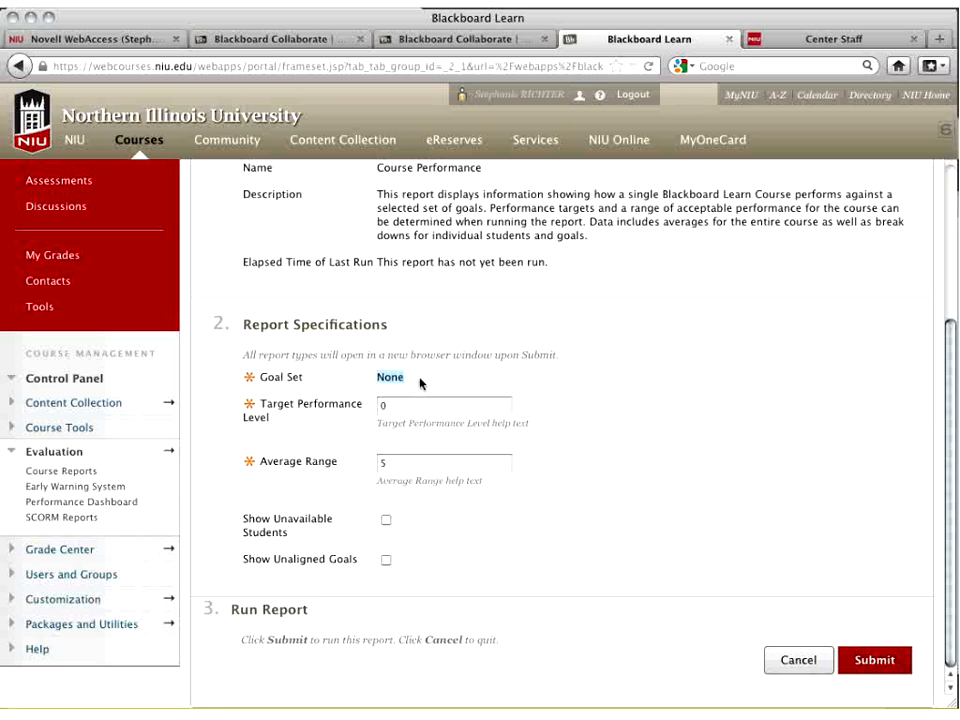
Try to run the Course Performance report without a goal set, and cancel back to the list of course reports
click(872, 659)
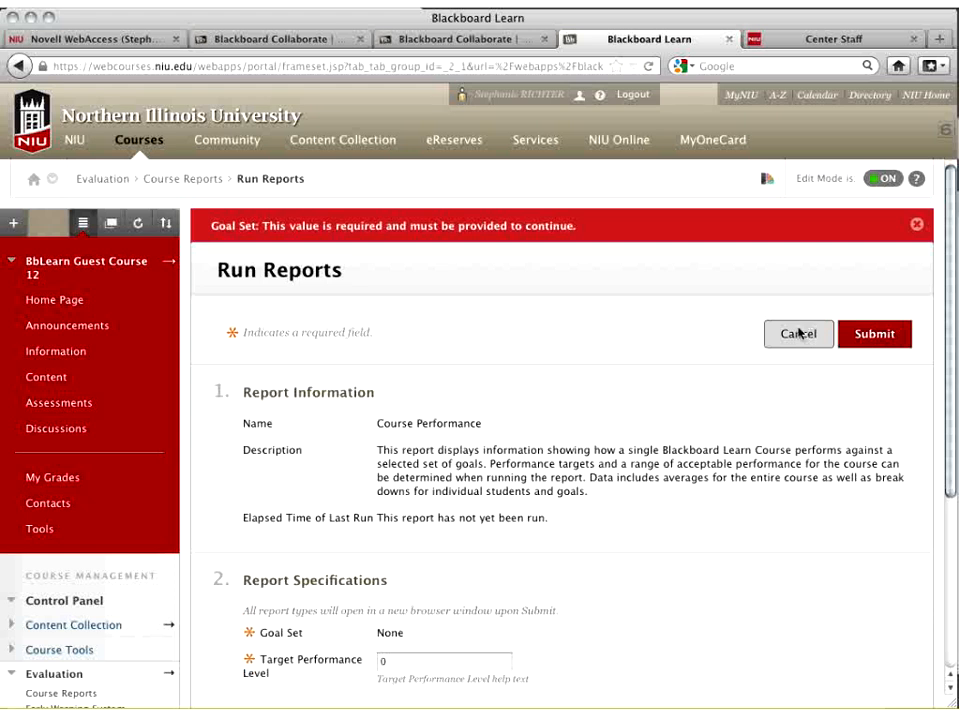
click(798, 336)
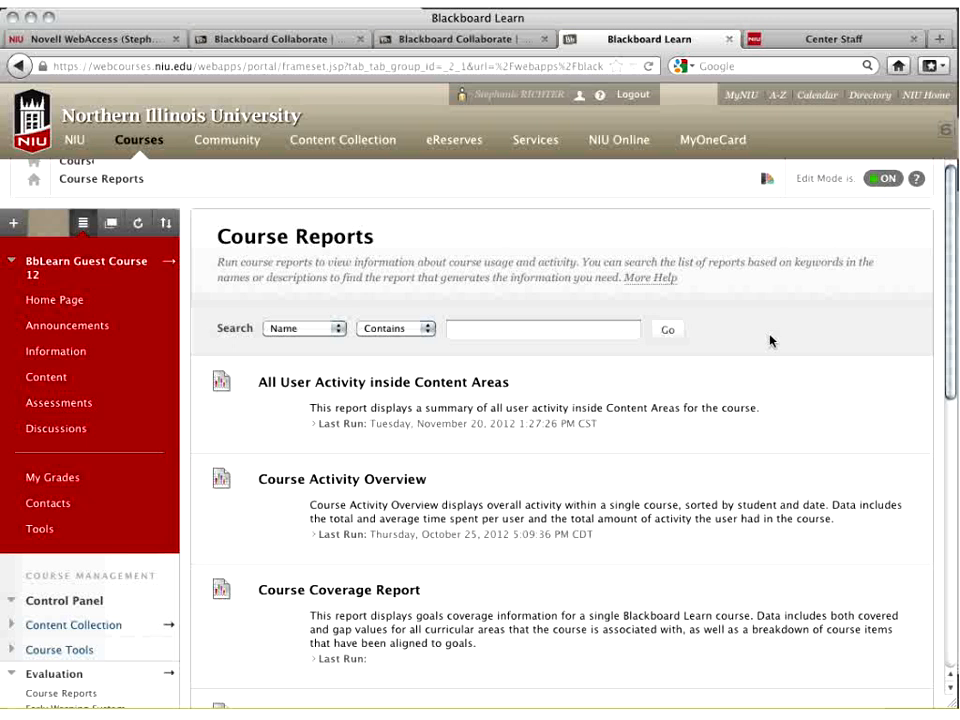
scroll(771, 339, down, 5)
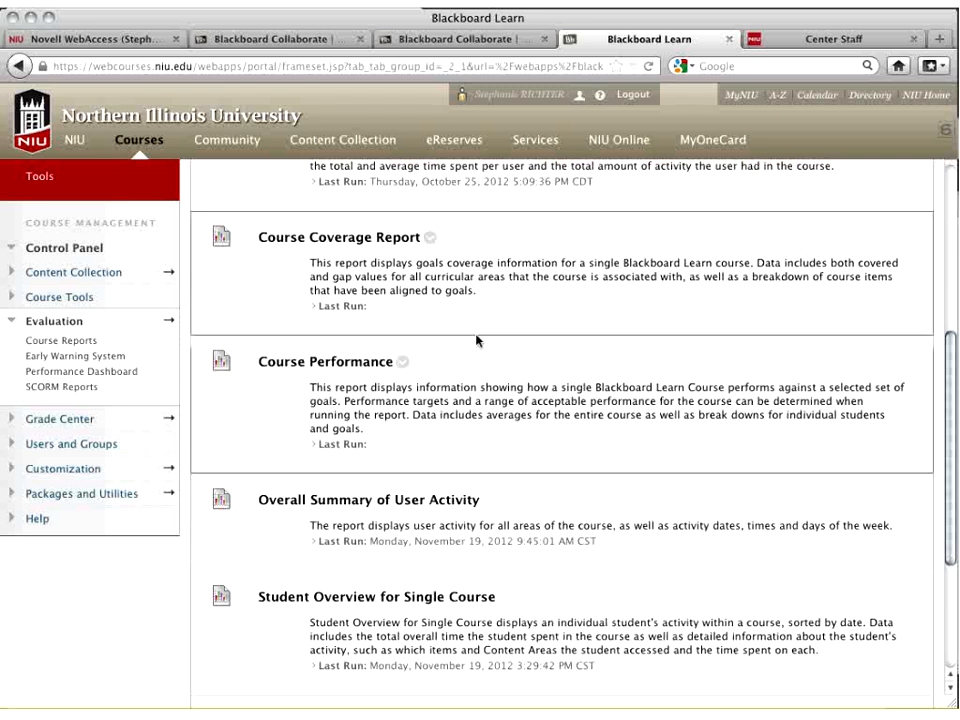
click(951, 29)
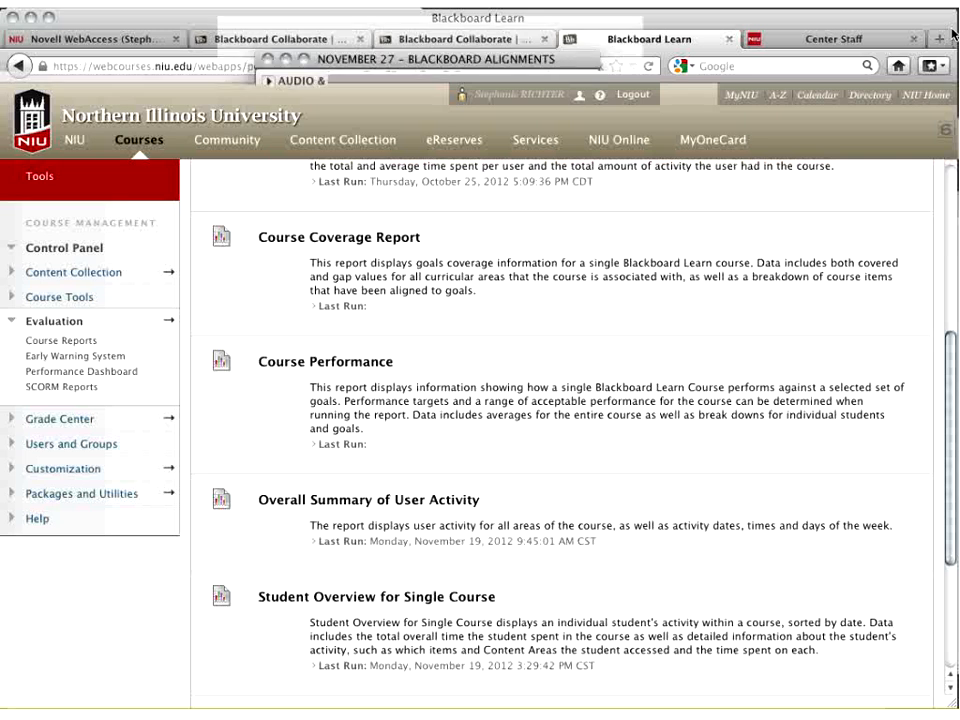